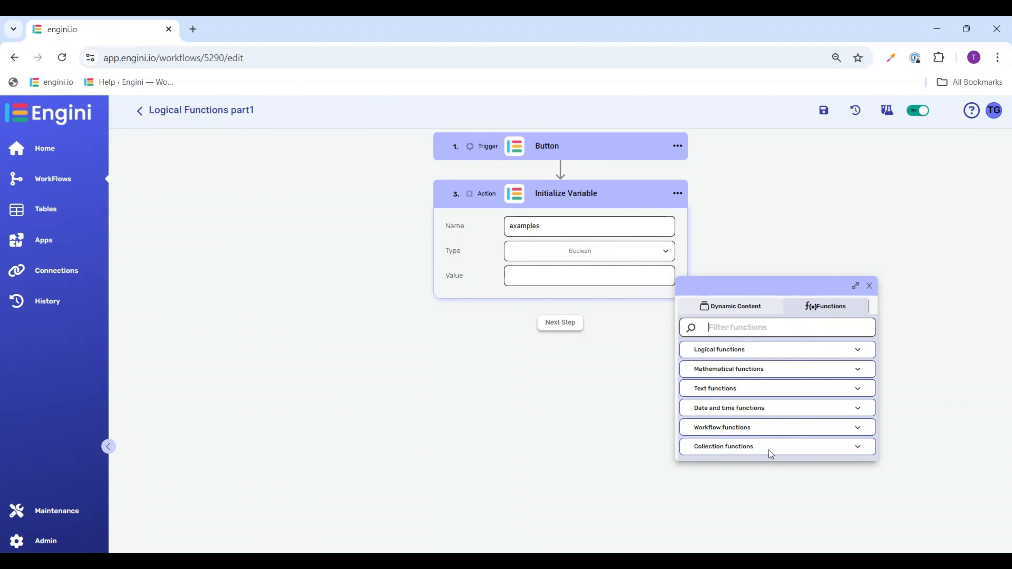
Step: Insert the If logical function into the value of the Initialize Variable action
click(859, 350)
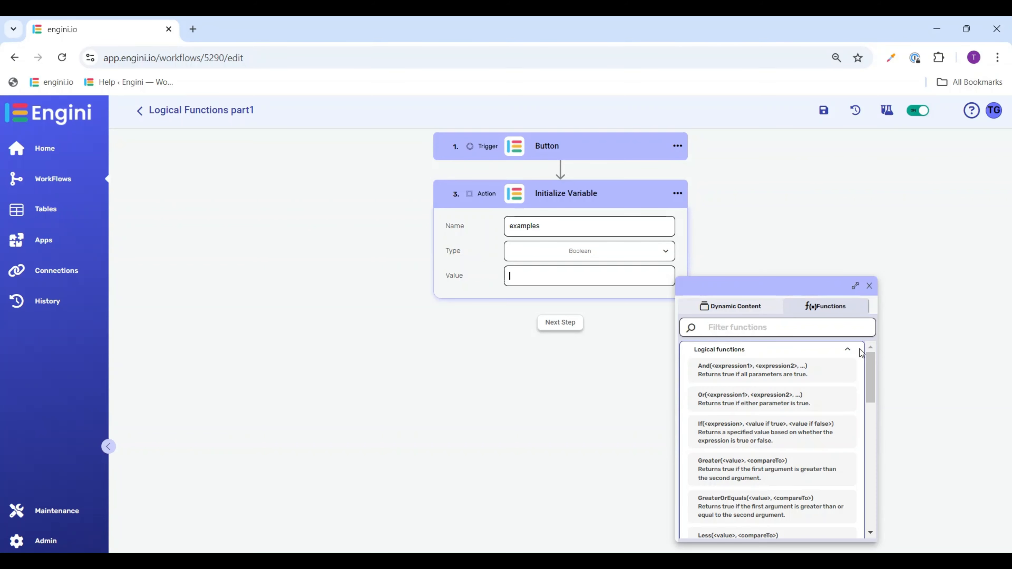
scroll(750, 398, down, 10)
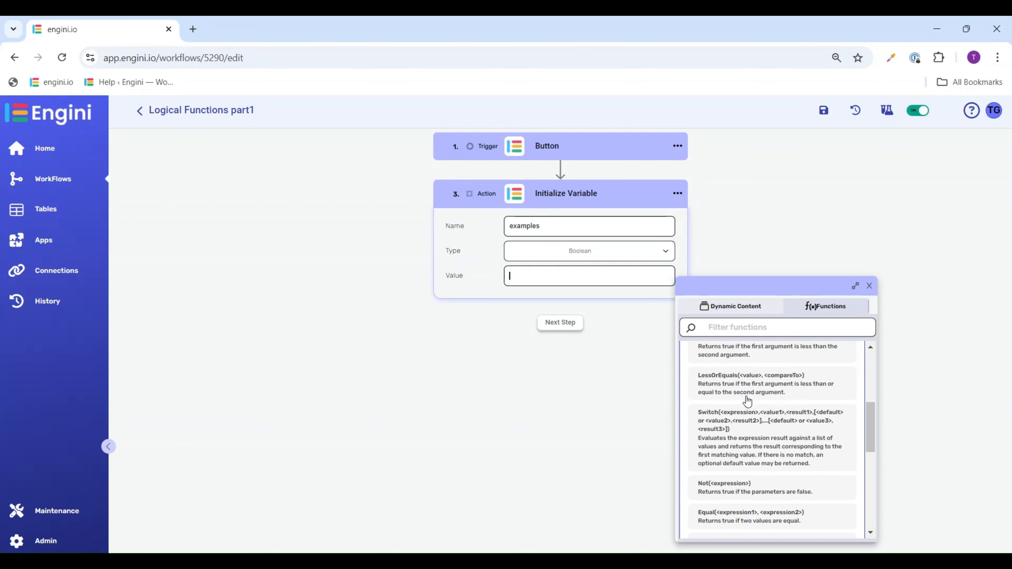
scroll(745, 404, up, 10)
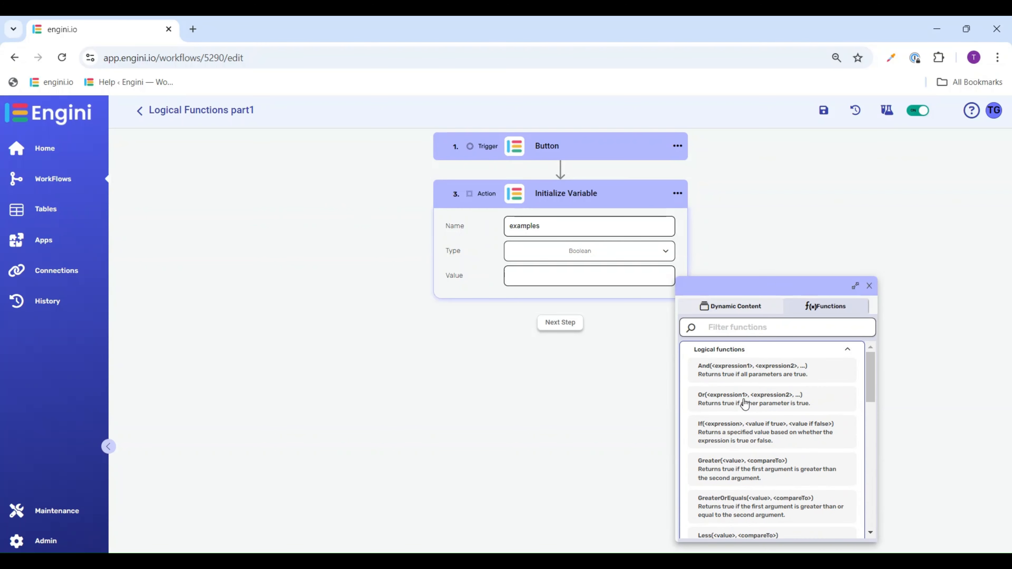
click(746, 431)
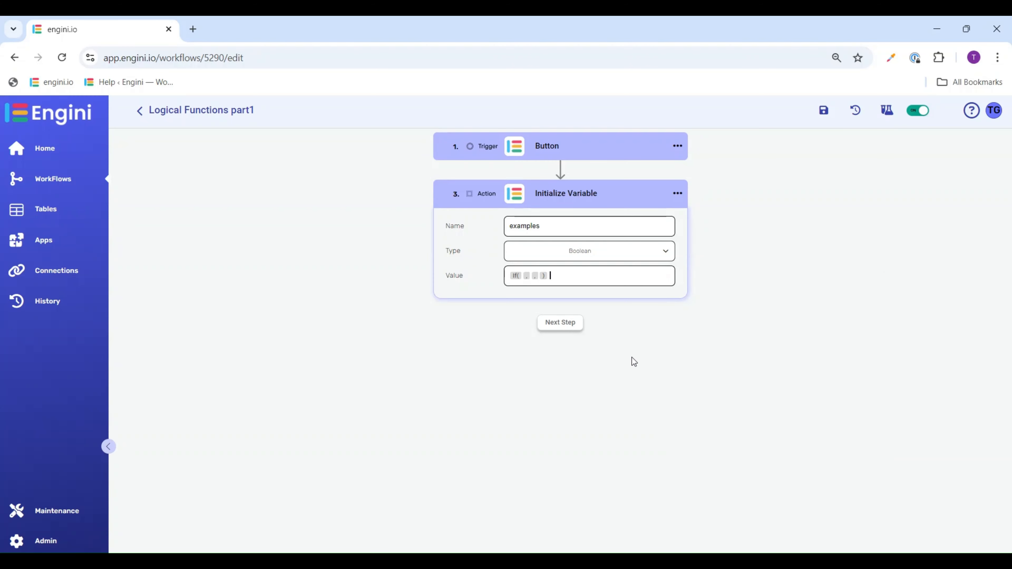
Step: Nest the Equal function inside the If function as its condition
click(524, 276)
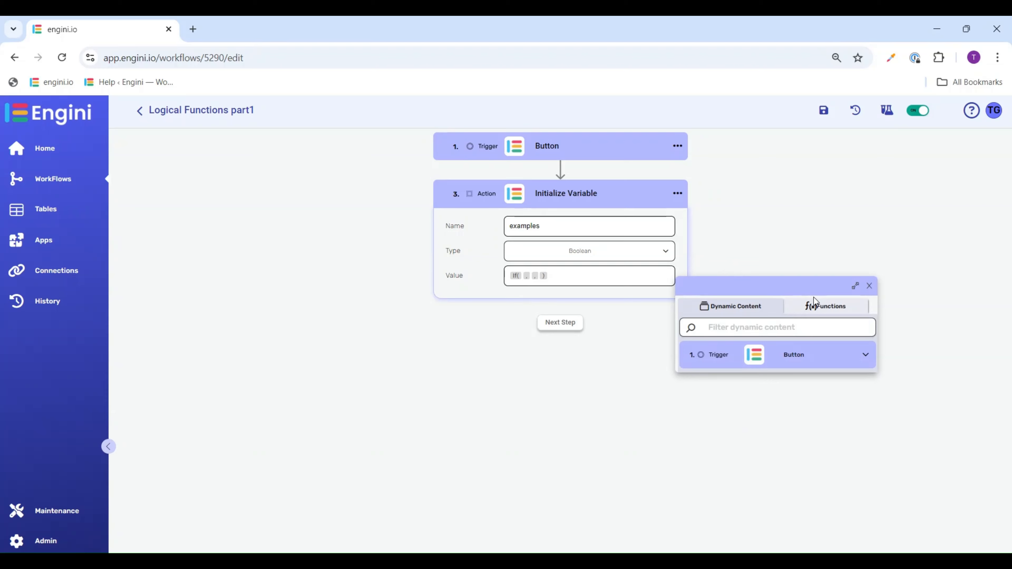
click(824, 307)
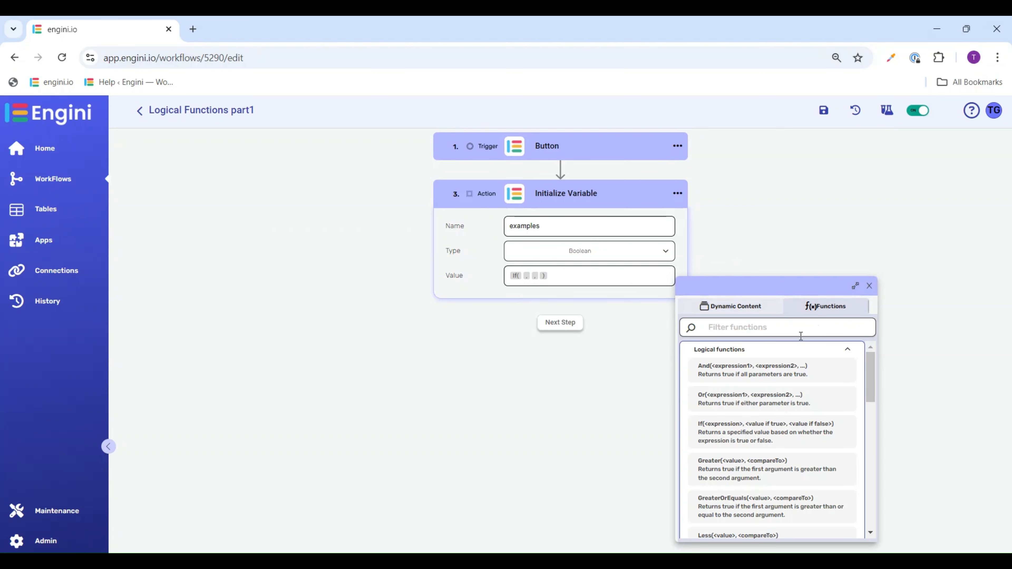
text(eq)
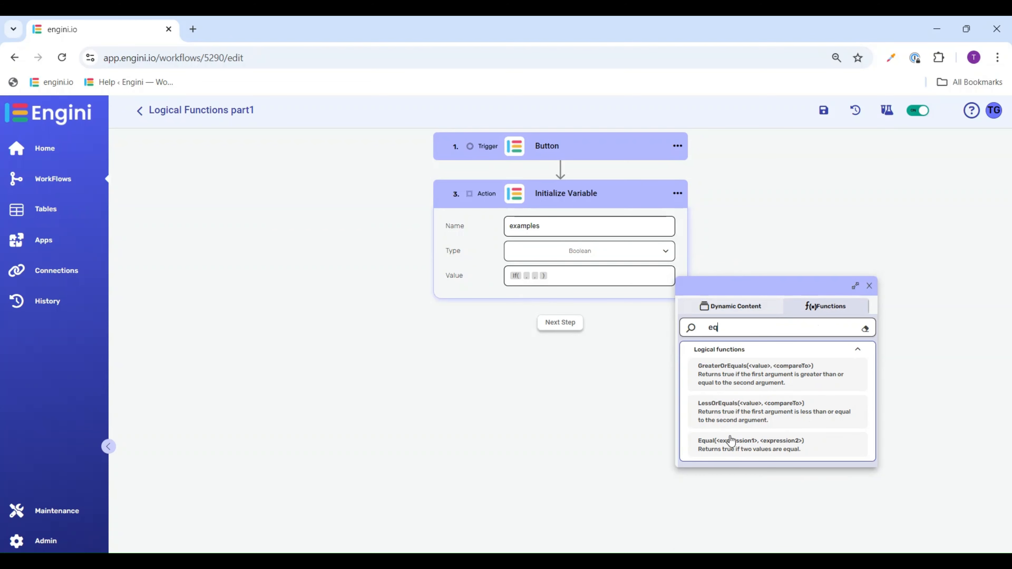
click(734, 440)
Step: Fill in the expression so Equal compares 5 and 6 and If returns "Y" or "N"
click(549, 276)
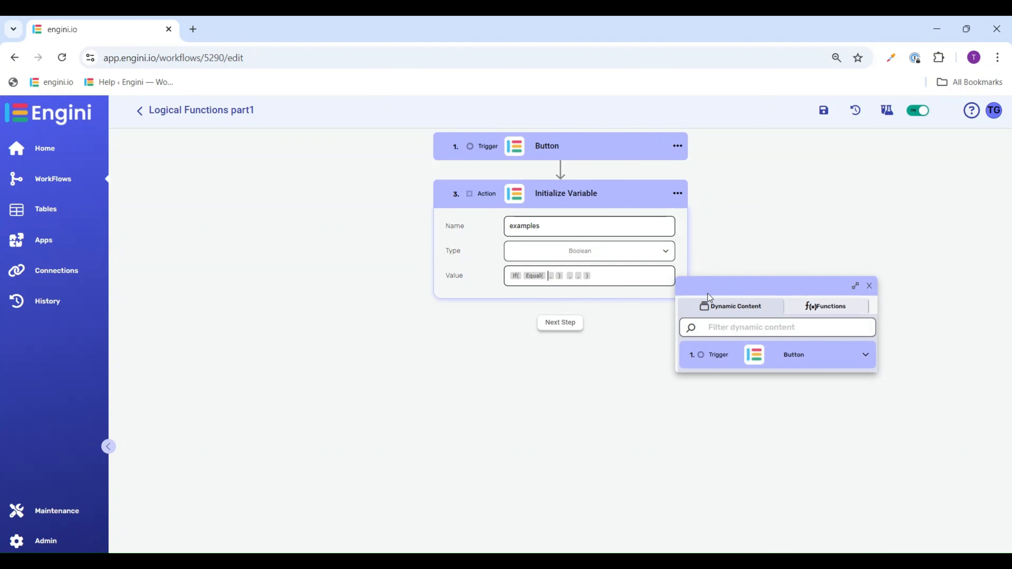
text(5)
click(558, 279)
text(6)
click(603, 275)
text("N")
click(869, 286)
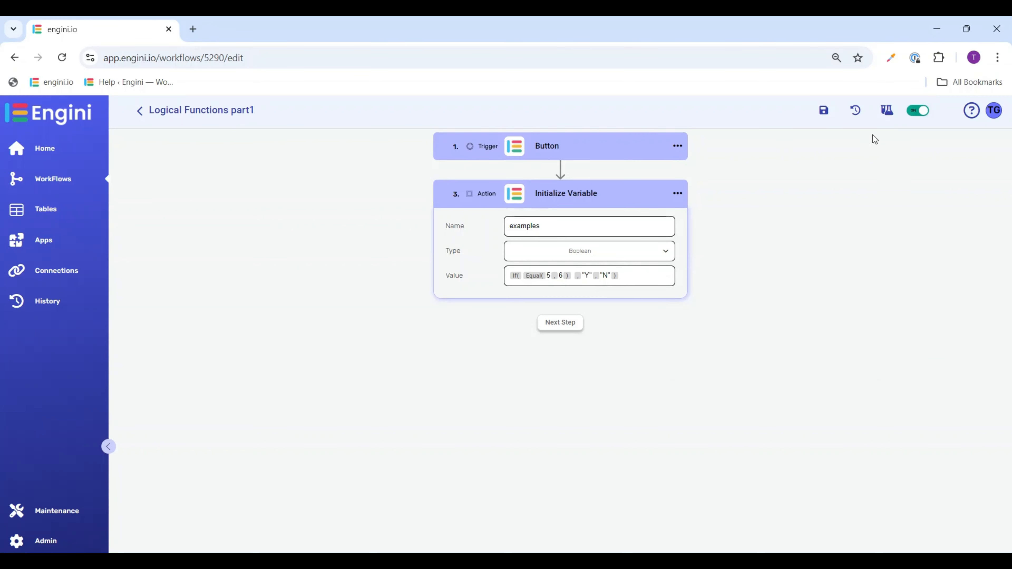
Step: Save and manually test the workflow with the If expression, and inspect the Initialize Variable action's run output
click(825, 110)
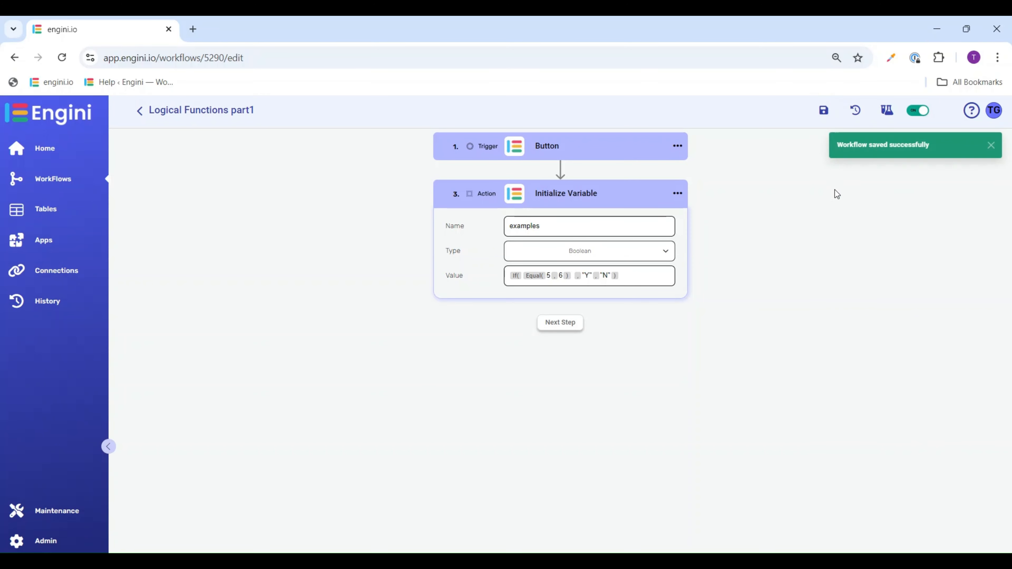
click(887, 110)
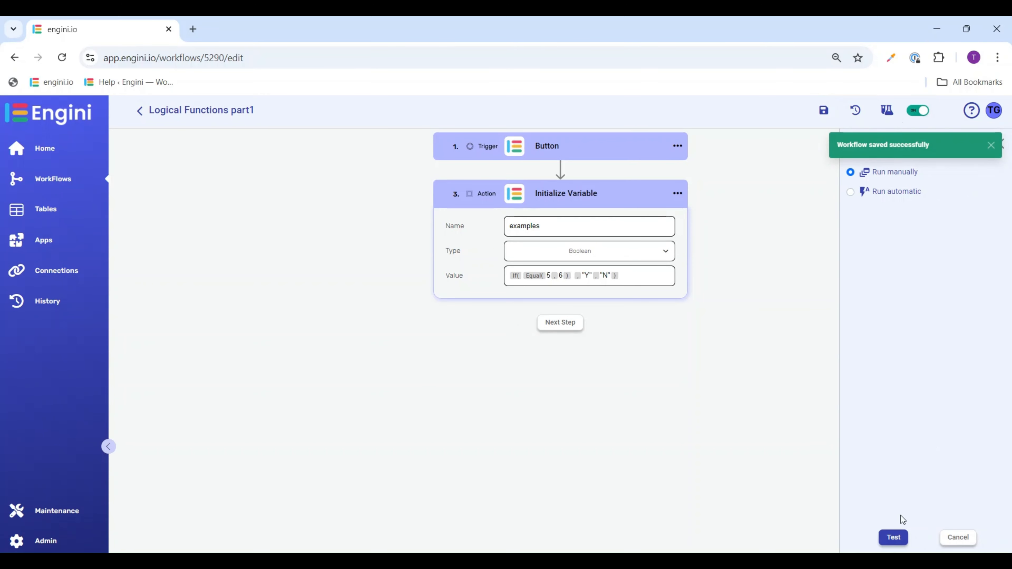
click(894, 537)
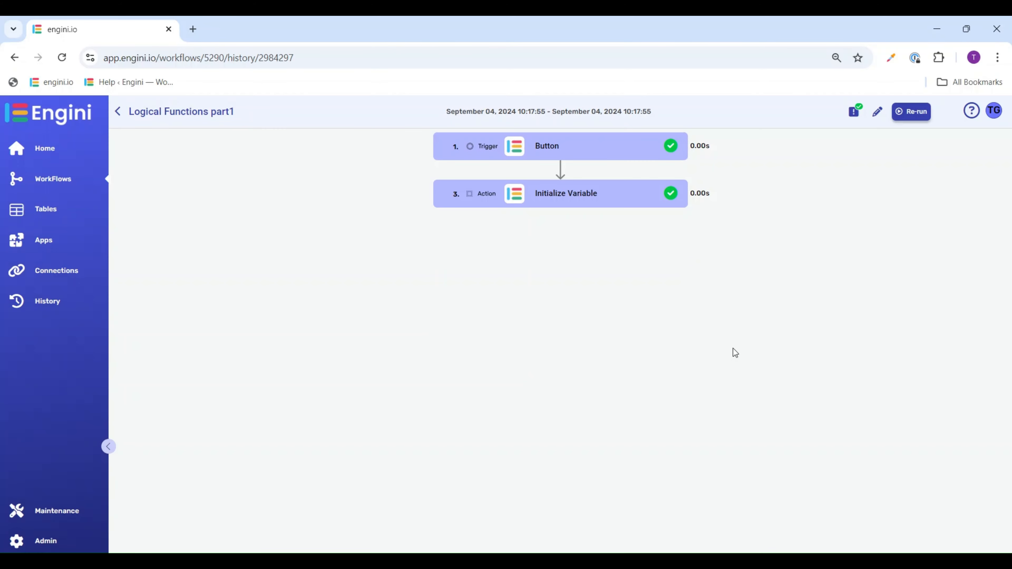
click(596, 202)
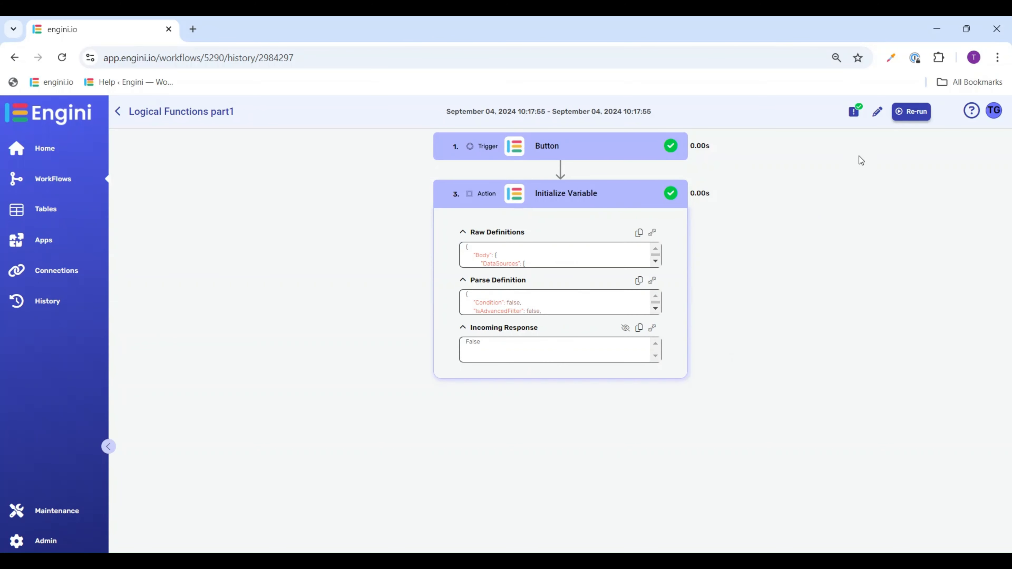
Step: Return to editing the workflow and clear the If expression from the Initialize Variable action's value
click(878, 115)
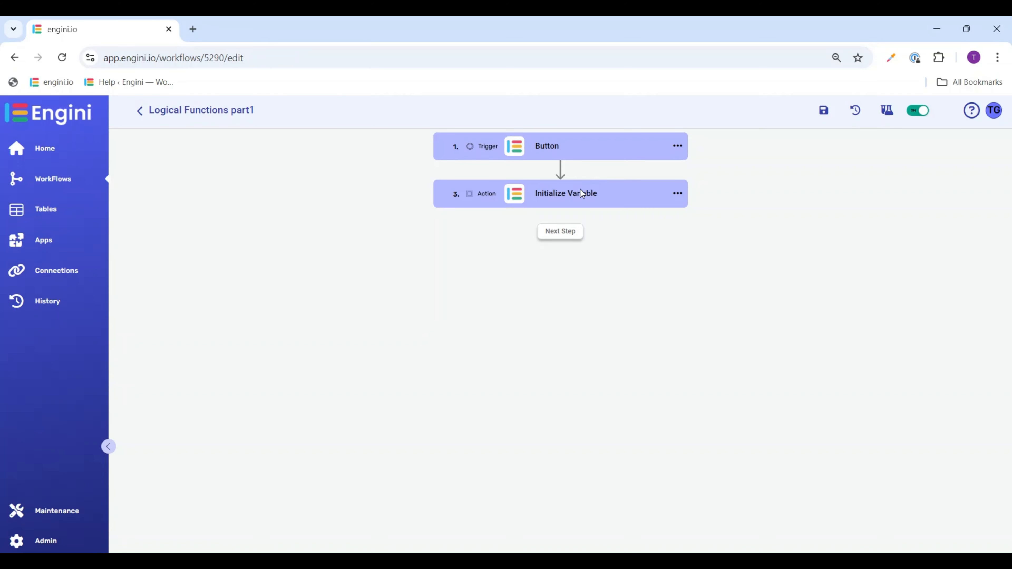
click(573, 197)
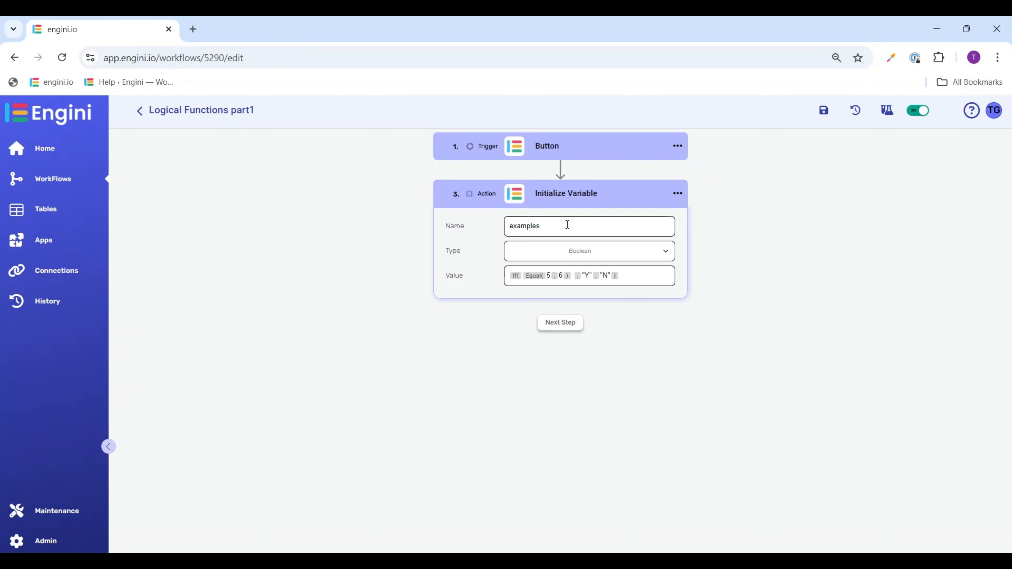
click(621, 275)
key(BackSpace)
key(BackSpace)
key(BackSpace)
key(BackSpace)
key(BackSpace)
key(BackSpace)
key(BackSpace)
key(BackSpace)
key(BackSpace)
key(BackSpace)
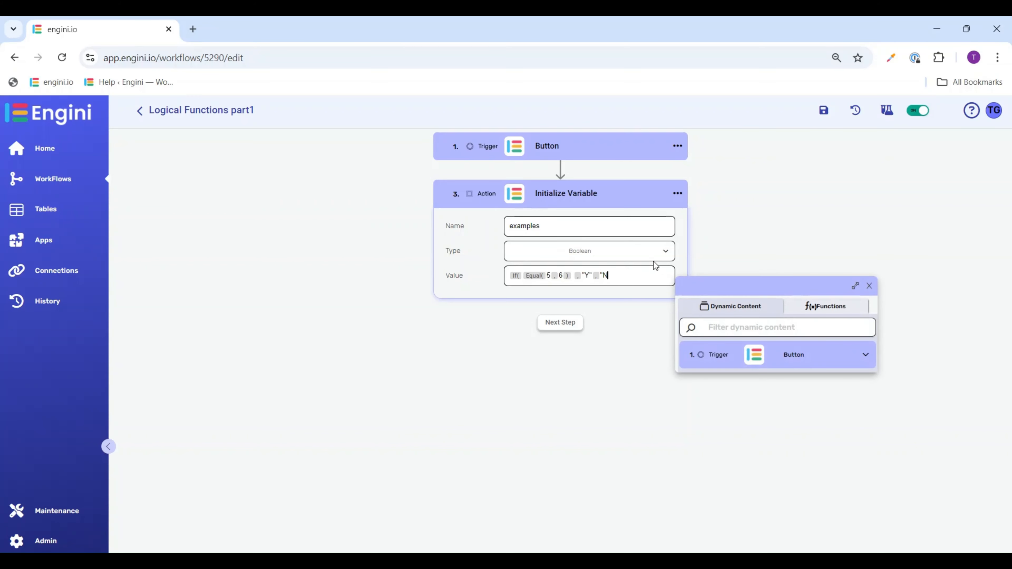
key(BackSpace)
key(BackSpace)
key(BackSpace)
key(BackSpace)
key(BackSpace)
Step: Insert the Greater function as the variable's value, comparing 5 with 6
click(827, 307)
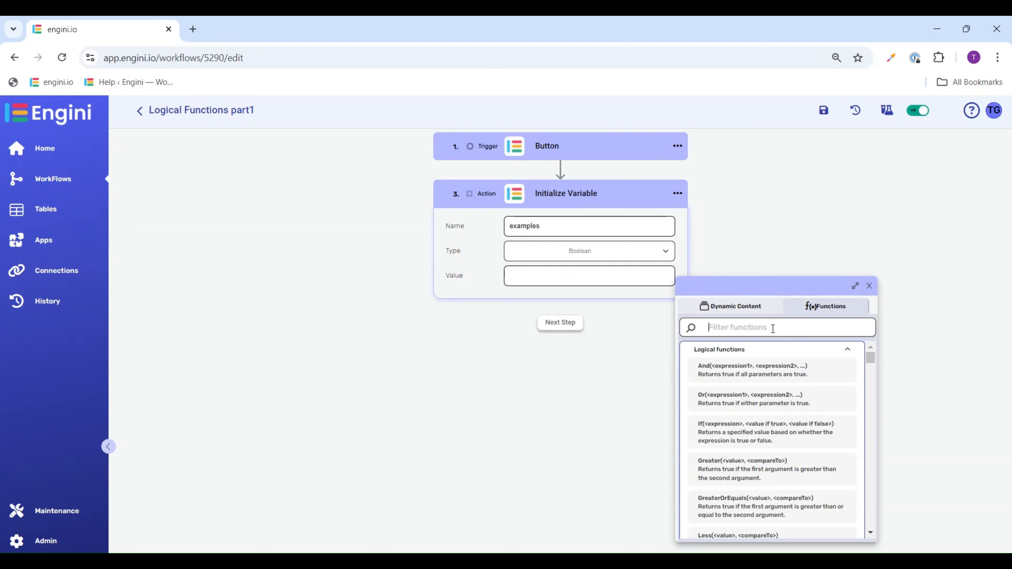
text(gre)
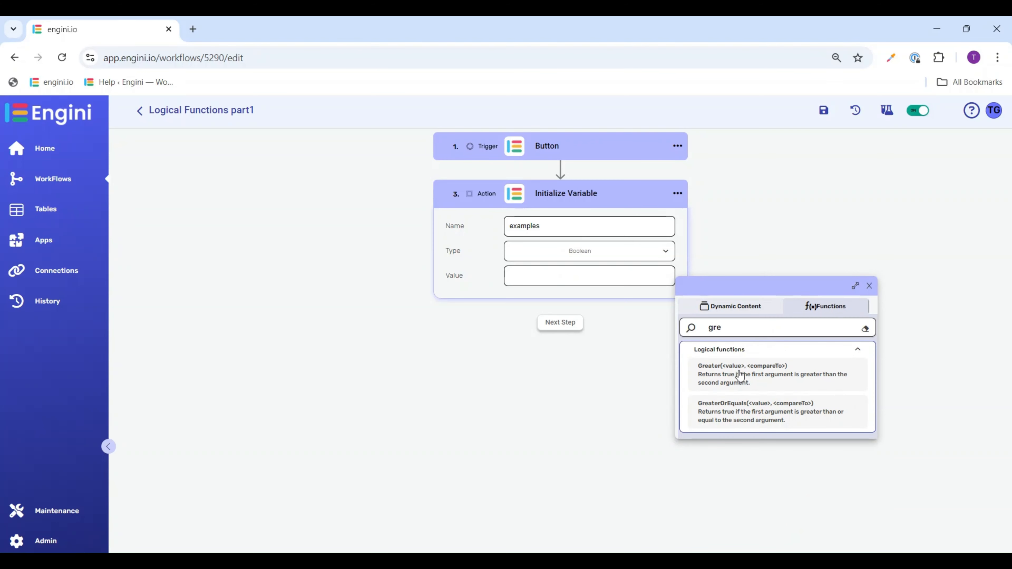
click(740, 376)
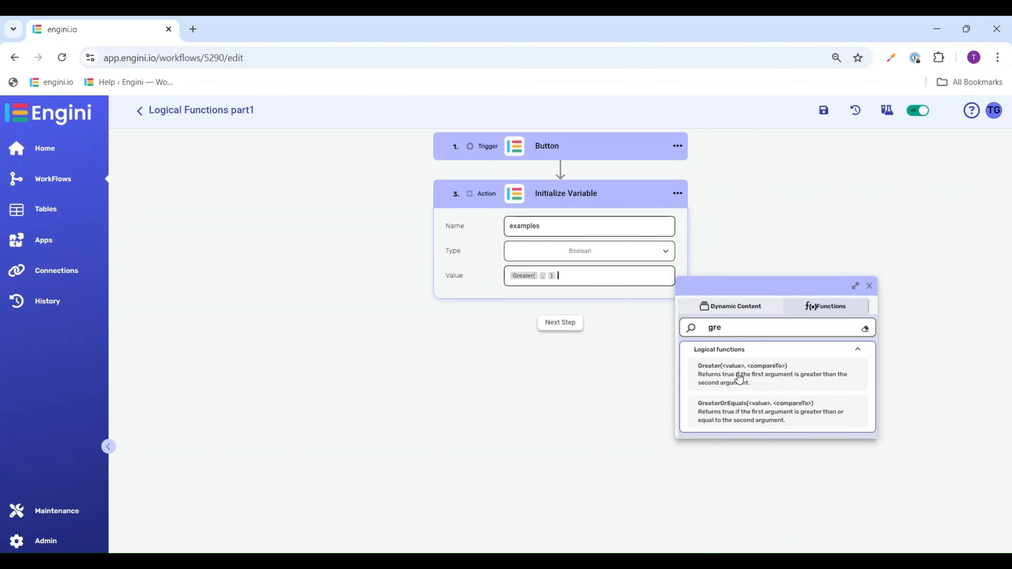
click(540, 276)
text(5 , 6)
click(869, 286)
Step: Save and manually test the workflow with the Greater expression, and inspect the Initialize Variable action's run output
click(831, 115)
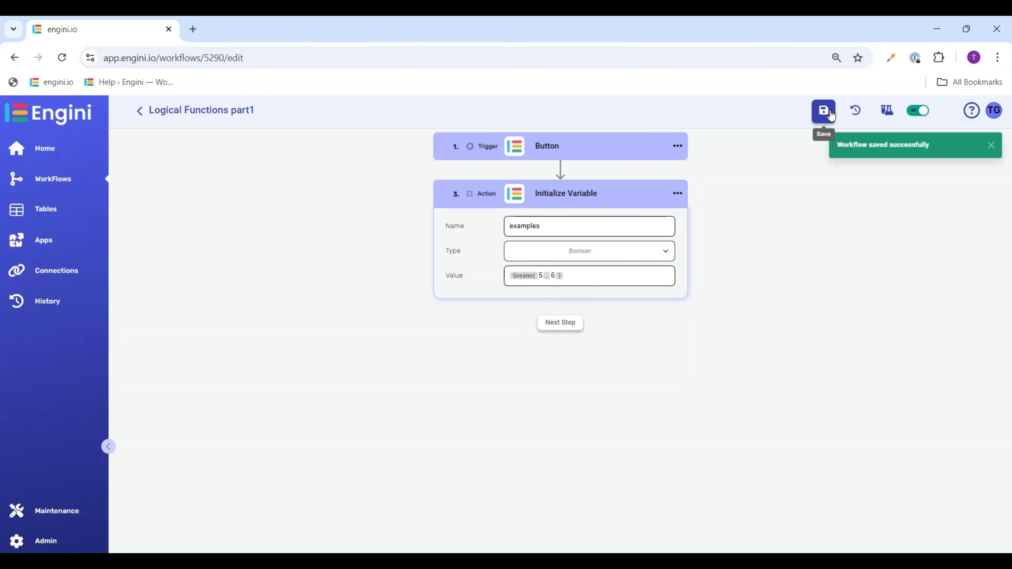
click(887, 111)
click(894, 537)
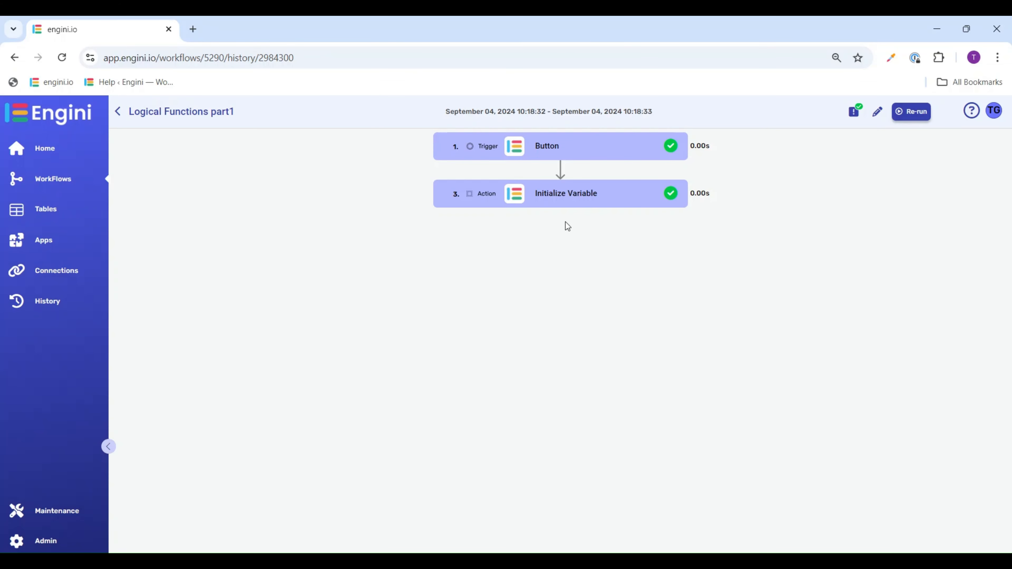
click(579, 193)
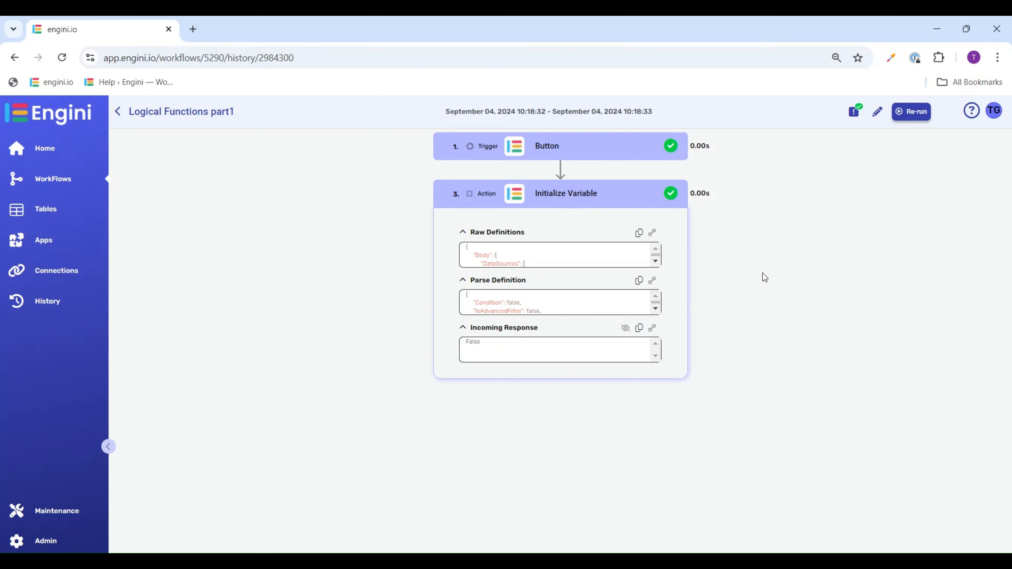
Step: Return to editing the workflow and replace the Initialize Variable action's value with the GreaterOrEquals function
click(880, 113)
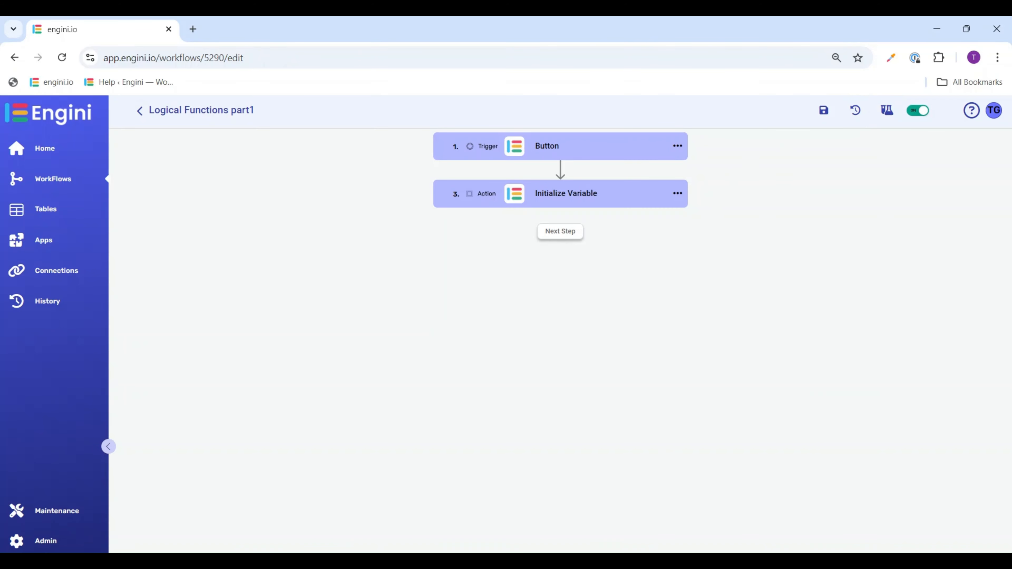
click(585, 200)
click(574, 275)
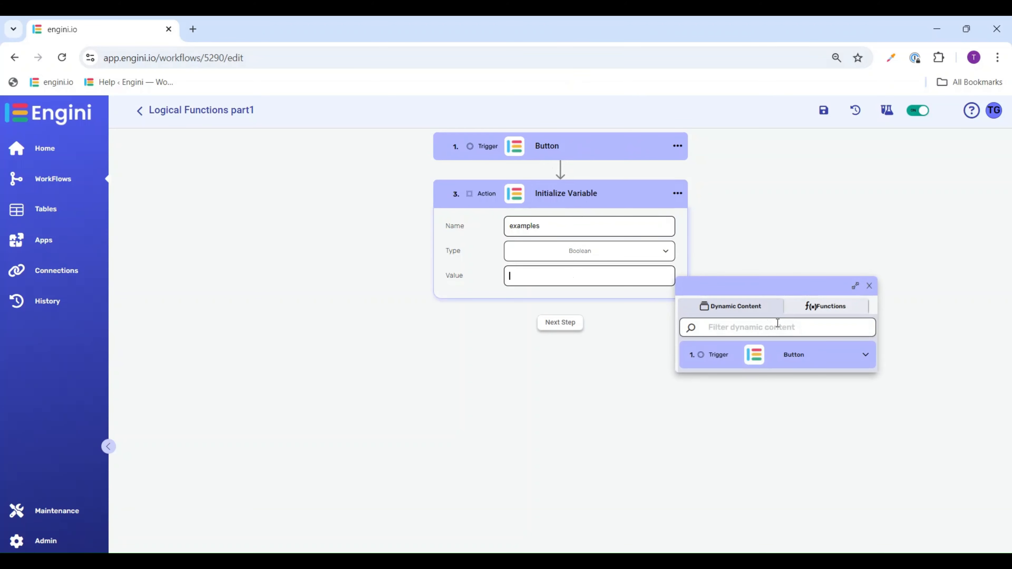
click(822, 311)
click(737, 505)
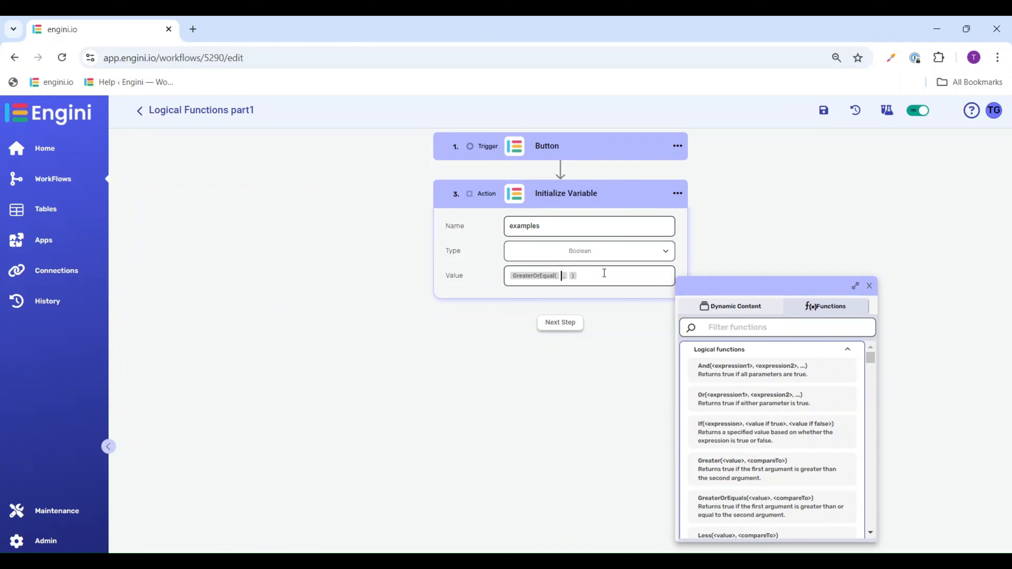
click(870, 285)
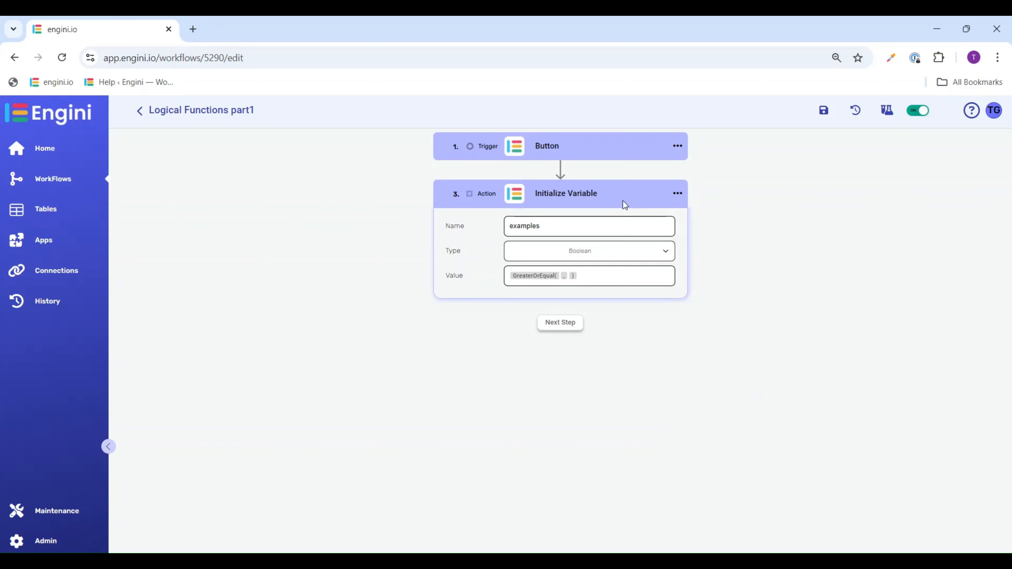
Step: Set both arguments of the GreaterOrEqual expression to 12
text(12)
click(578, 275)
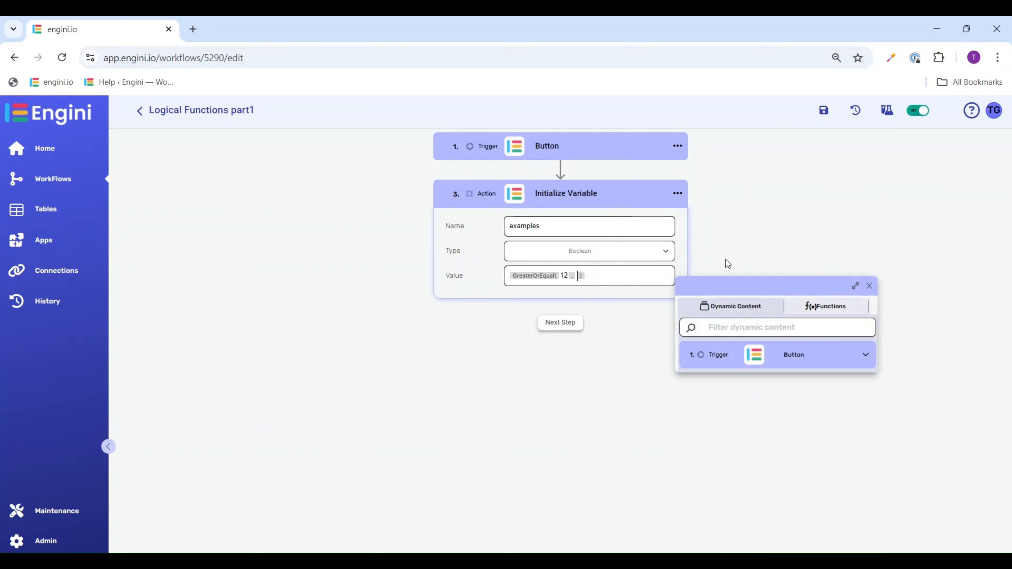
click(869, 287)
text(12)
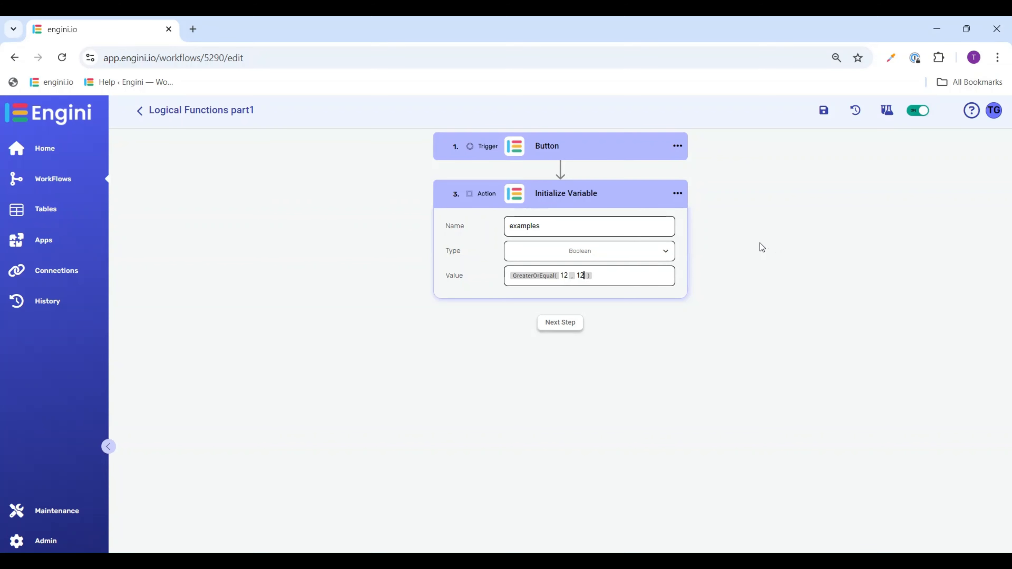
Step: Save and manually test the workflow with the GreaterOrEqual expression, and inspect the Initialize Variable action's incoming response
click(823, 116)
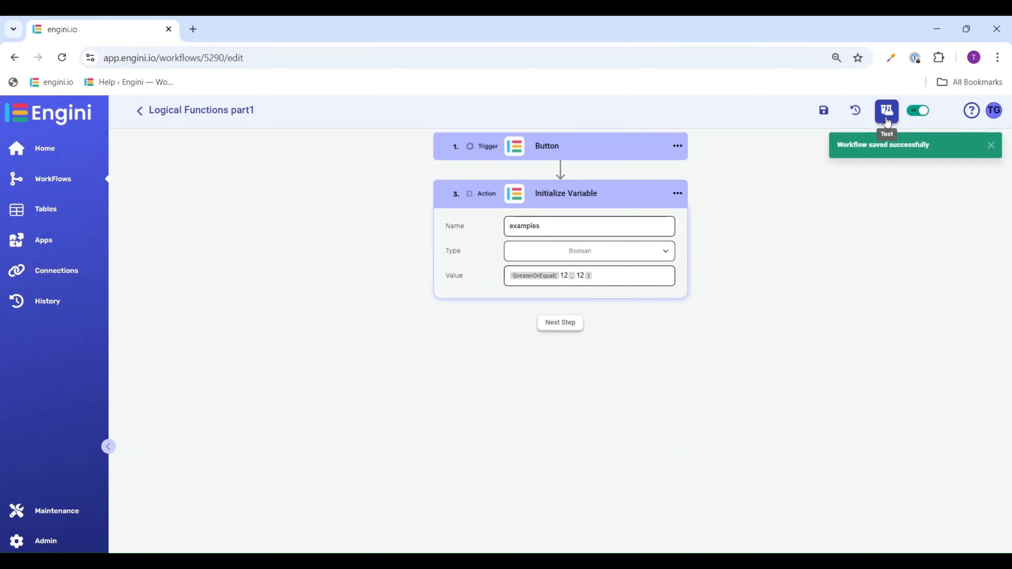
click(887, 111)
click(891, 536)
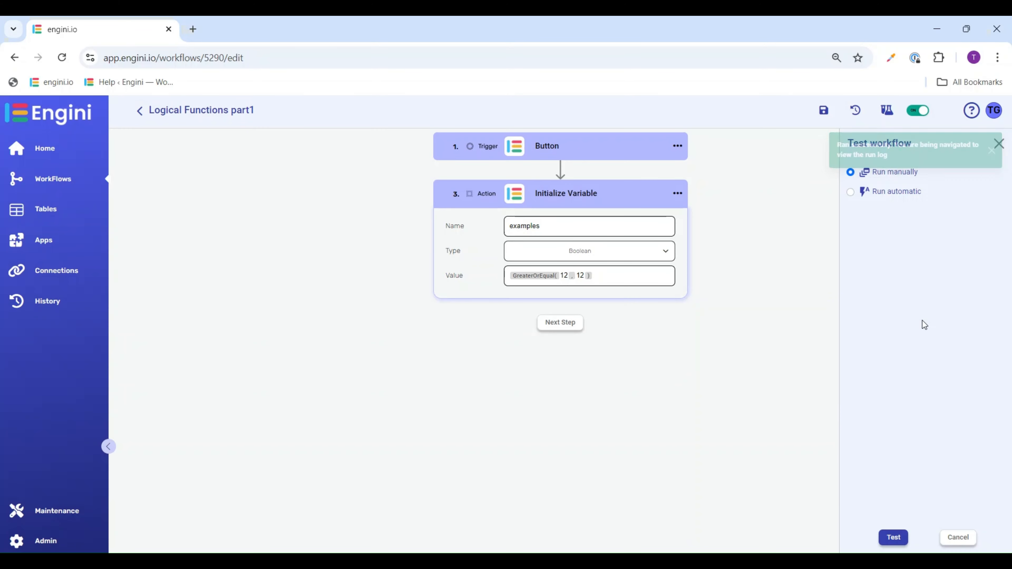
click(954, 537)
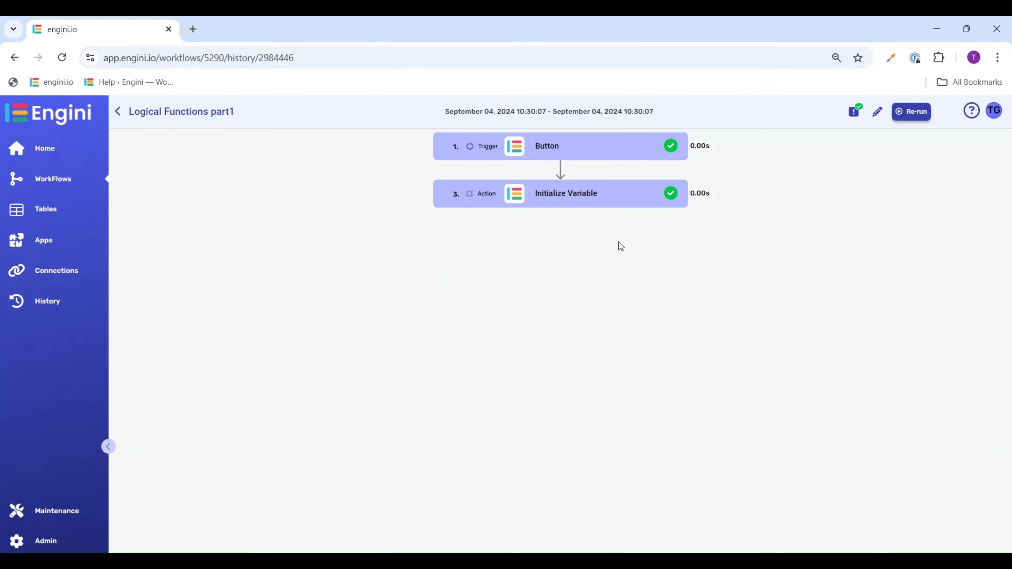
click(578, 201)
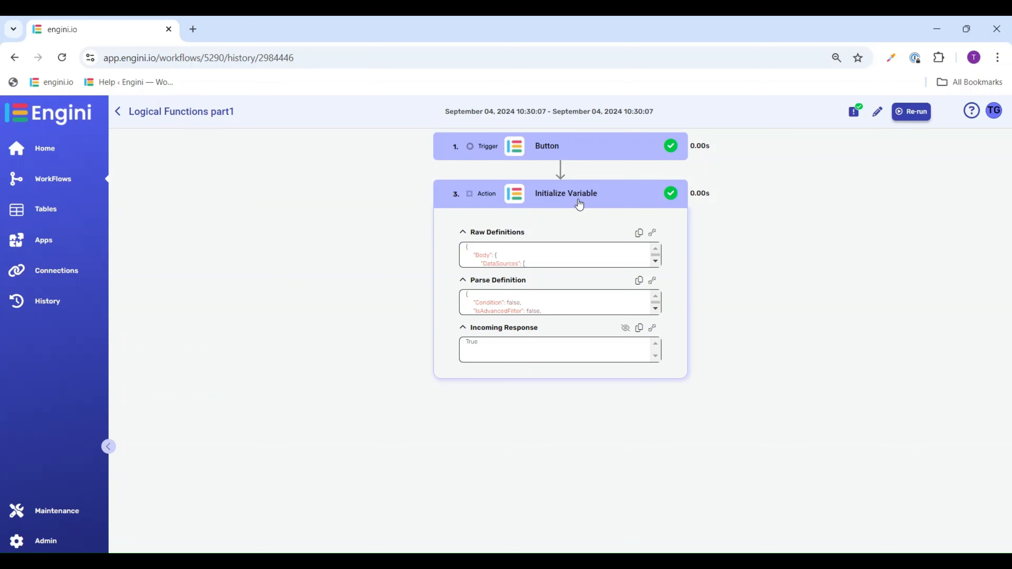
drag(504, 343, 464, 335)
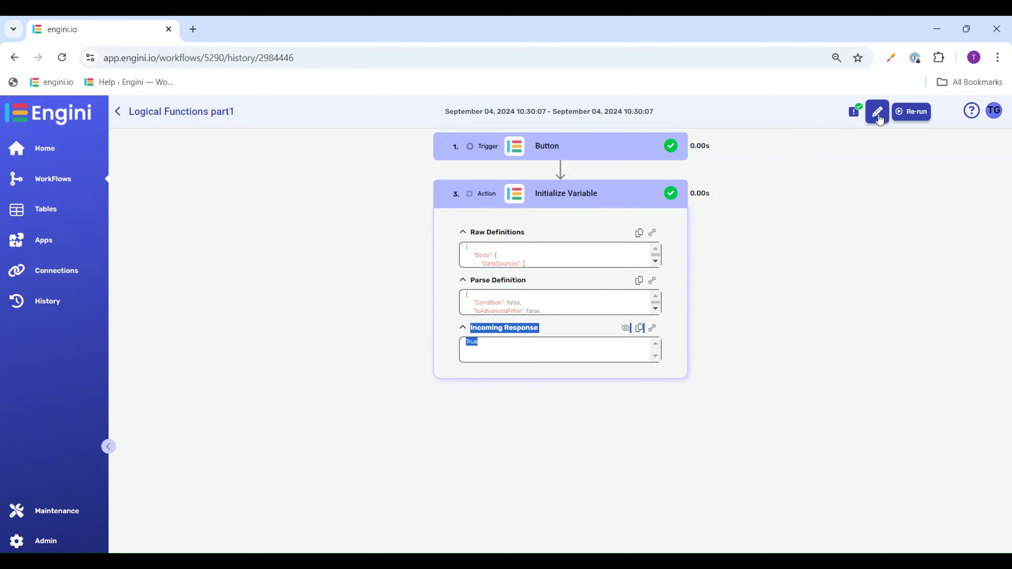
Step: Return to editing the workflow and set the first argument of the Initialize Variable action's GreaterOrEqual expression to 10
click(878, 116)
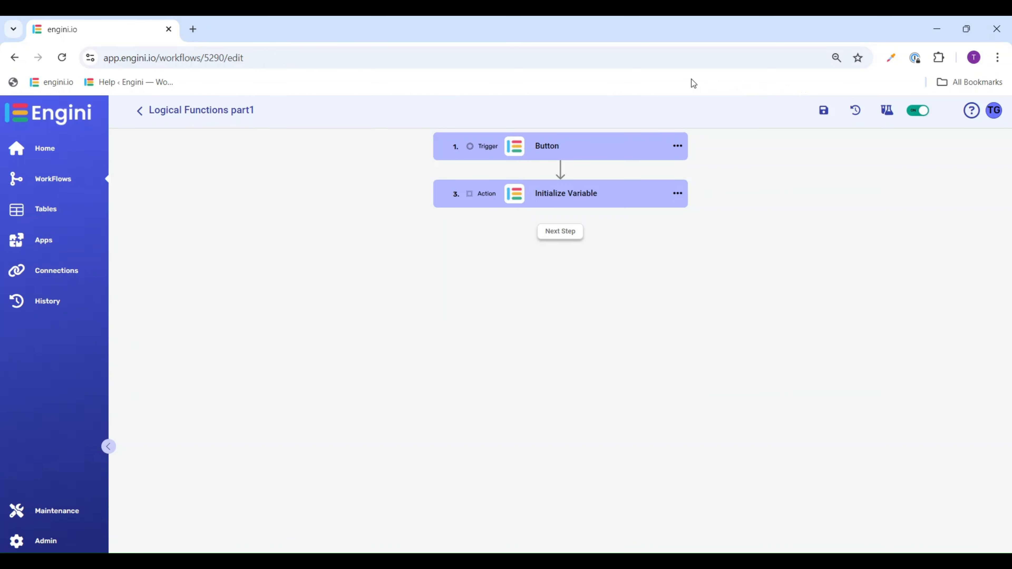
click(574, 199)
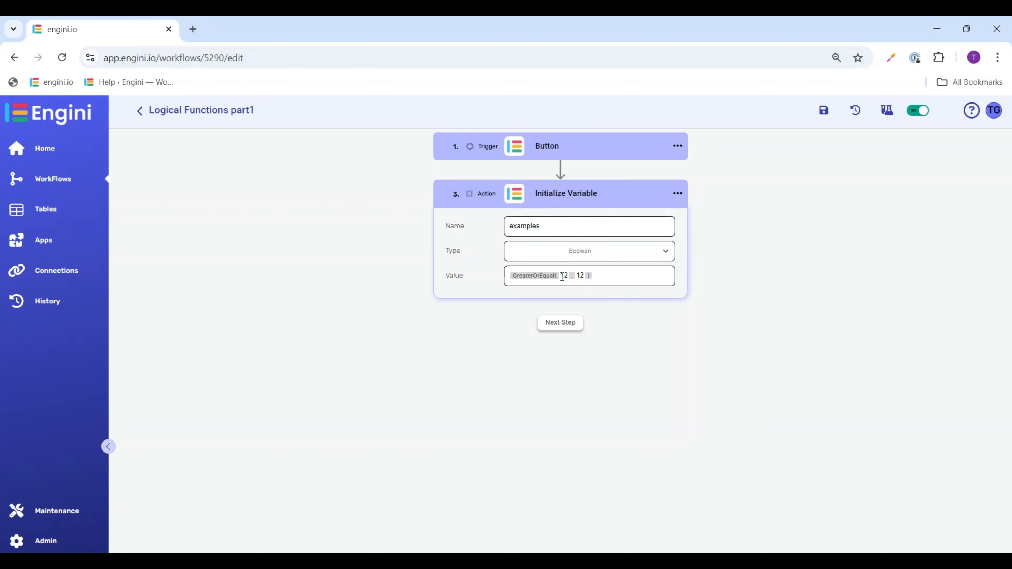
drag(568, 277, 562, 276)
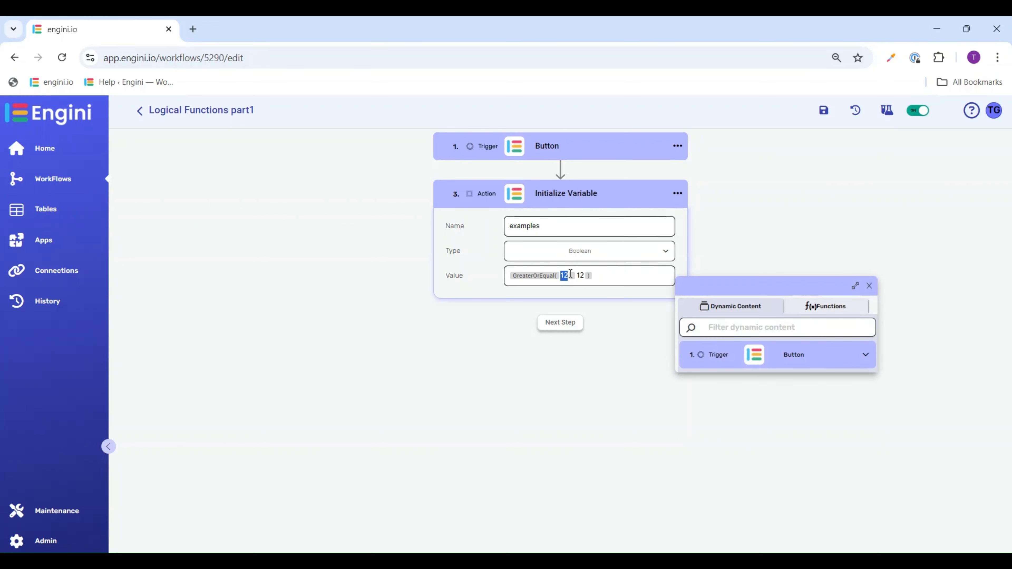
text(10)
click(872, 286)
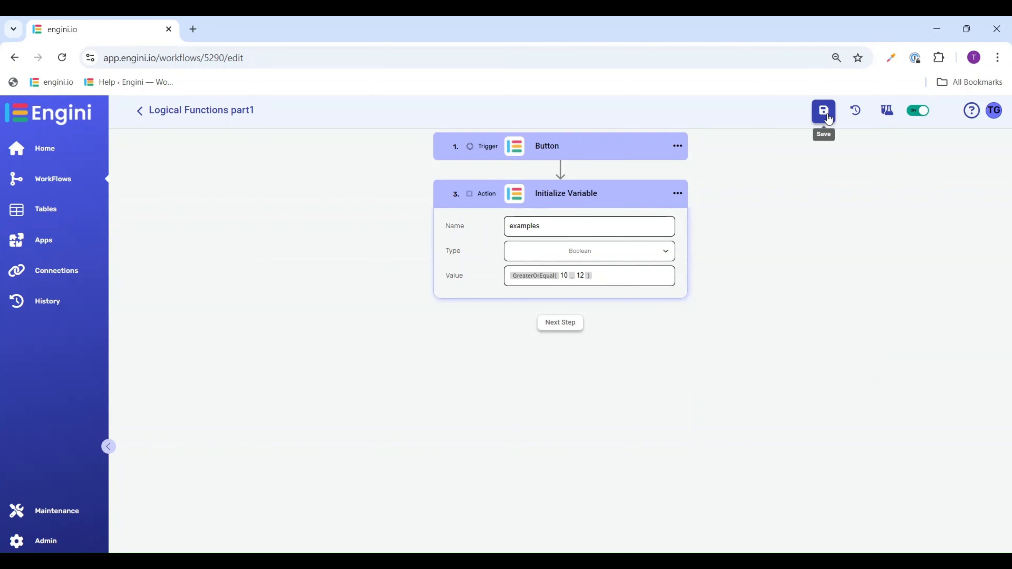
Step: Save and manually test the workflow with GreaterOrEqual comparing 10 and 12, and inspect the Initialize Variable action's run output
click(824, 112)
click(887, 110)
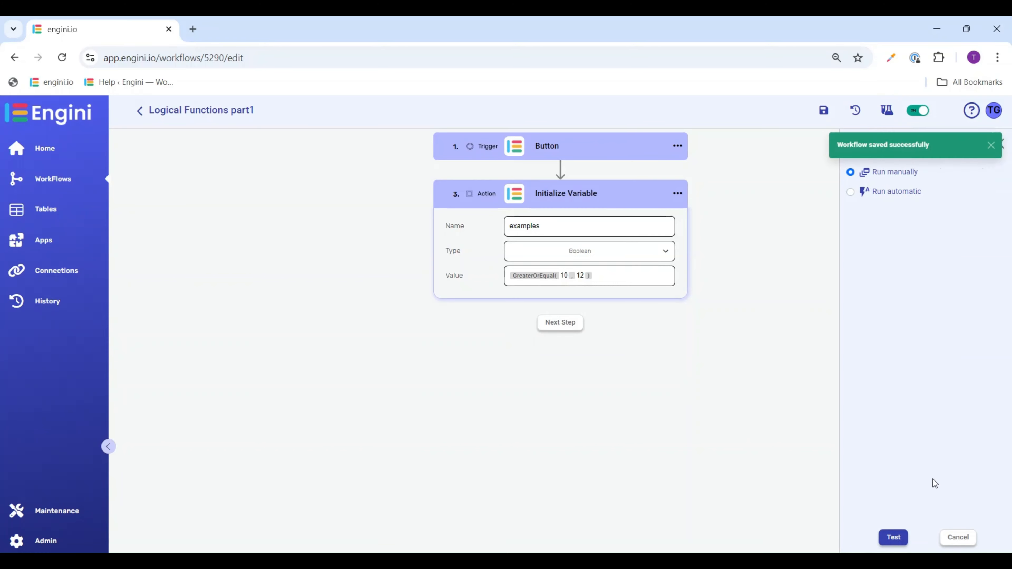
click(894, 538)
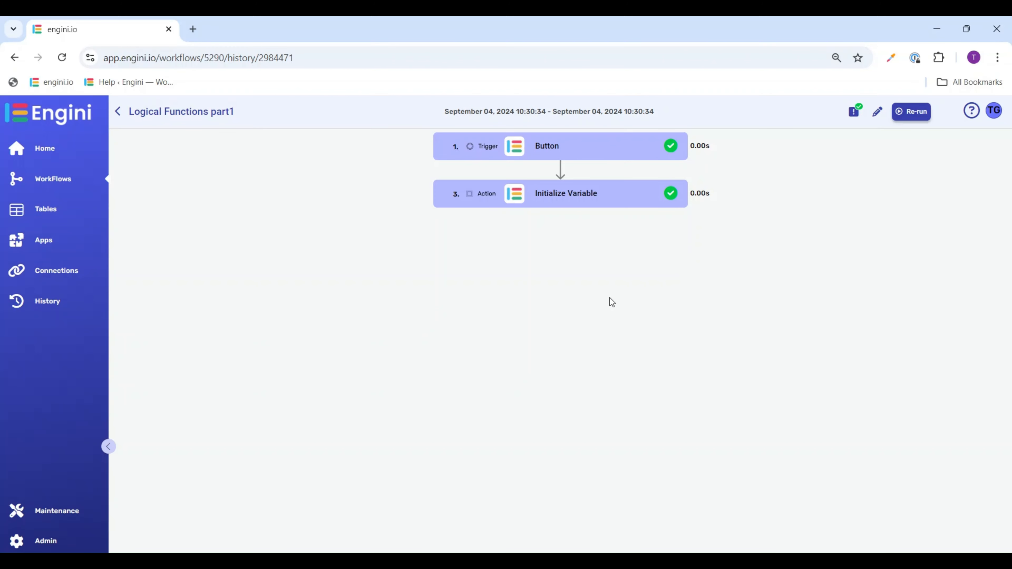
click(585, 203)
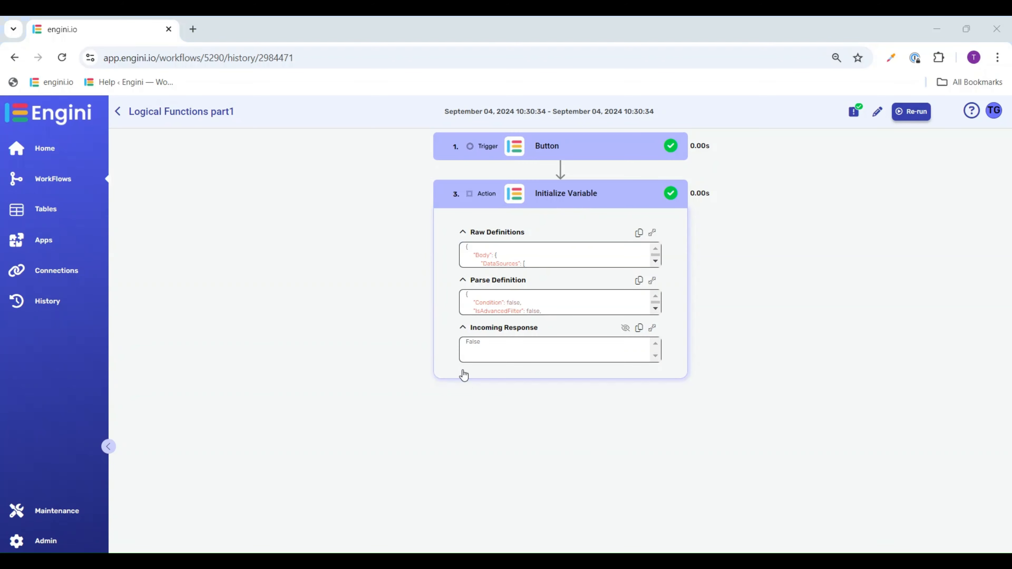
Step: Return to editing the workflow and replace the Initialize Variable action's value with the And function
click(877, 111)
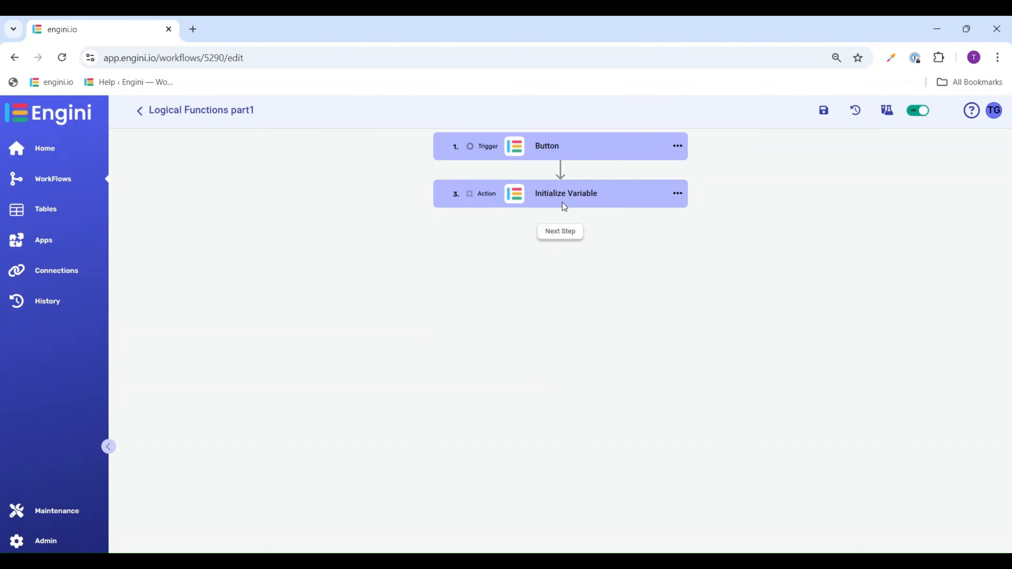
click(563, 203)
click(602, 280)
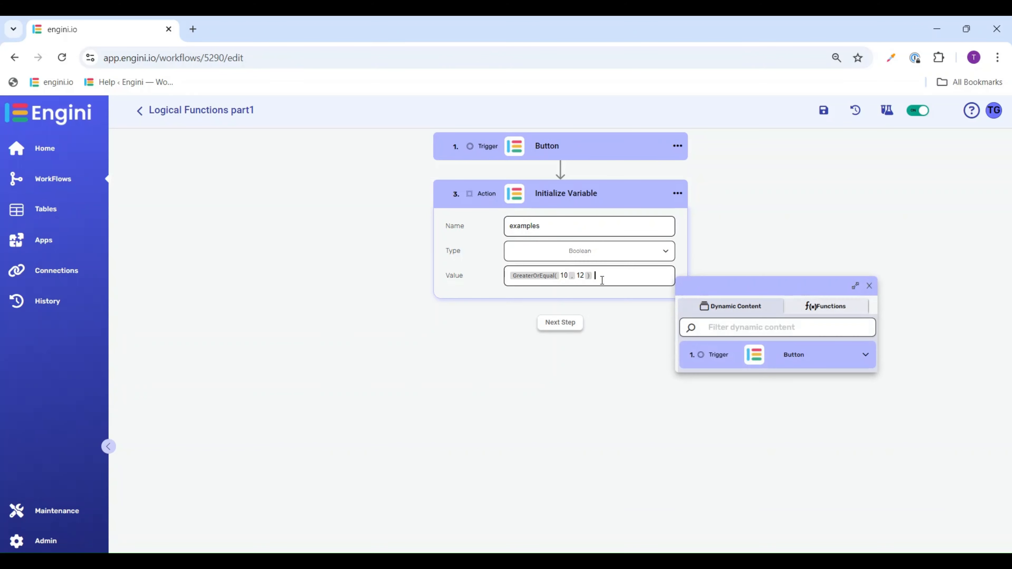
key(BackSpace)
key(BackSpace)
key(BackSpace)
key(BackSpace)
key(BackSpace)
key(BackSpace)
key(BackSpace)
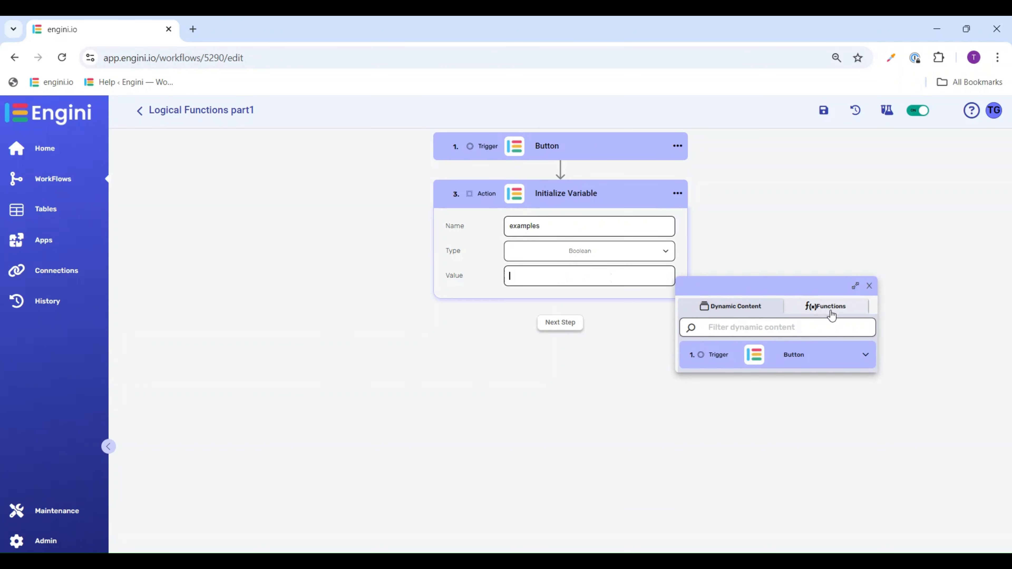
click(831, 316)
click(731, 374)
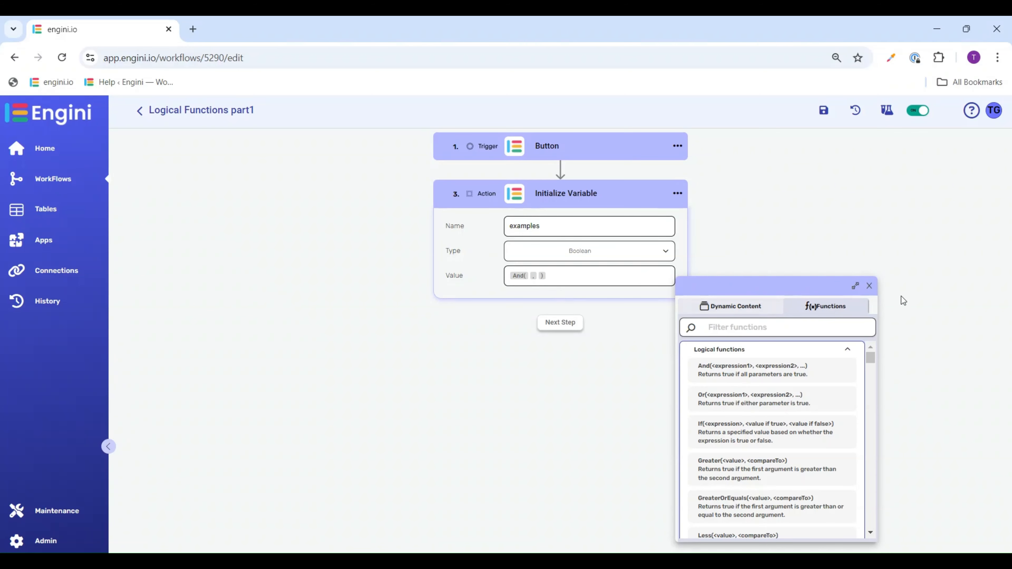
click(869, 286)
Step: Find the Equal function by filtering for "eq" and insert it as the first expression of the And function
click(527, 277)
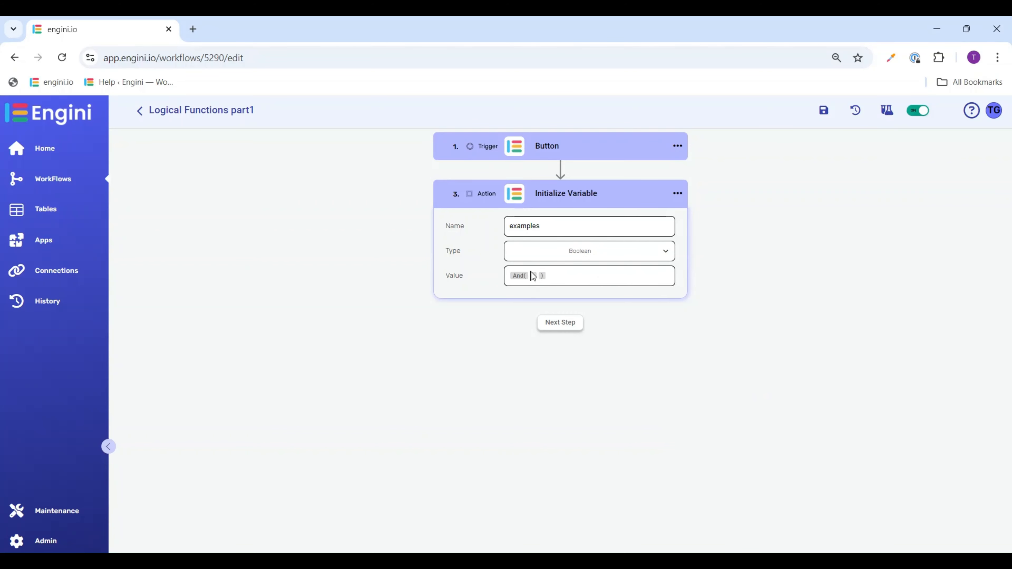
click(531, 274)
click(835, 308)
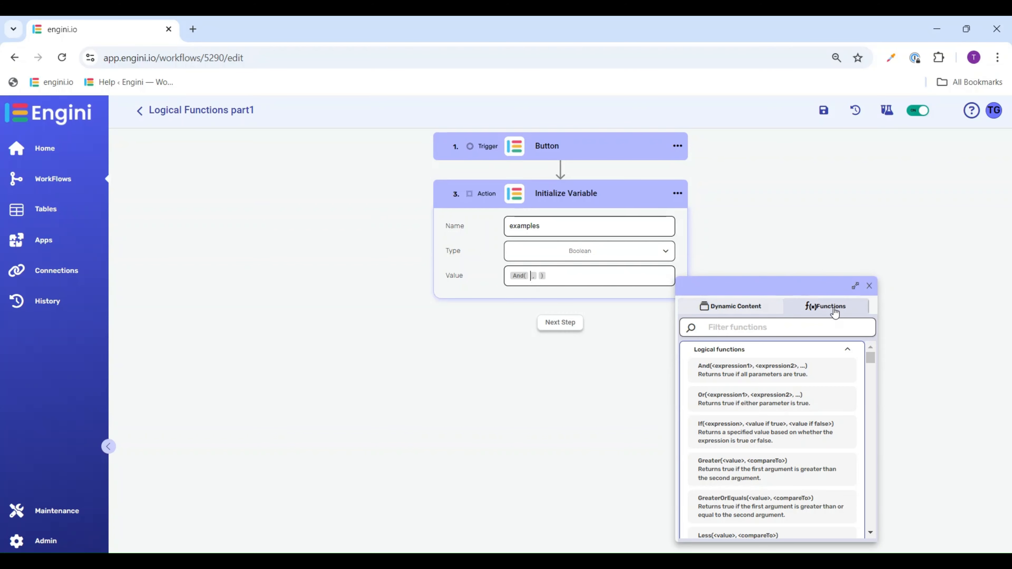
click(772, 328)
text(eq)
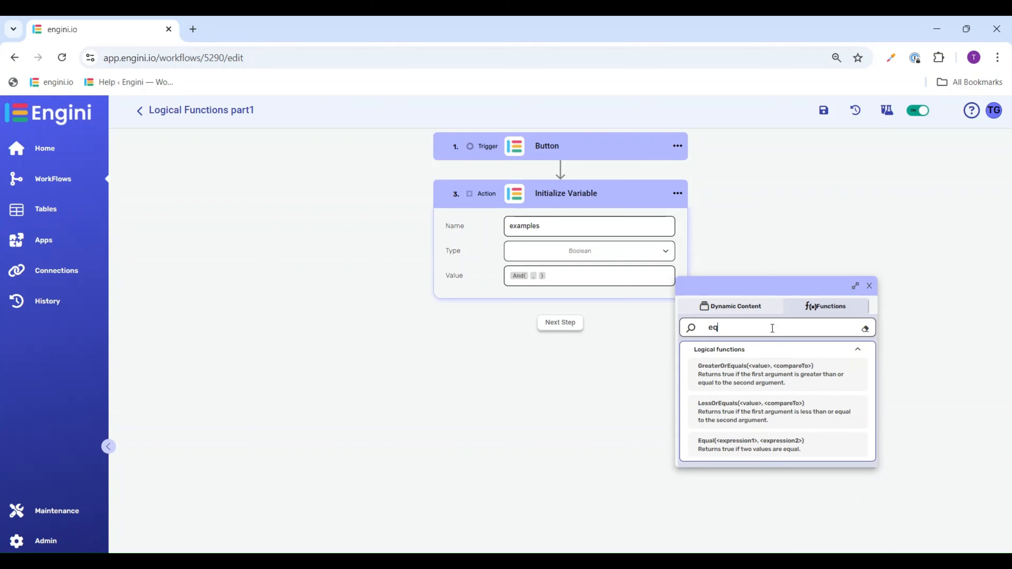
click(765, 443)
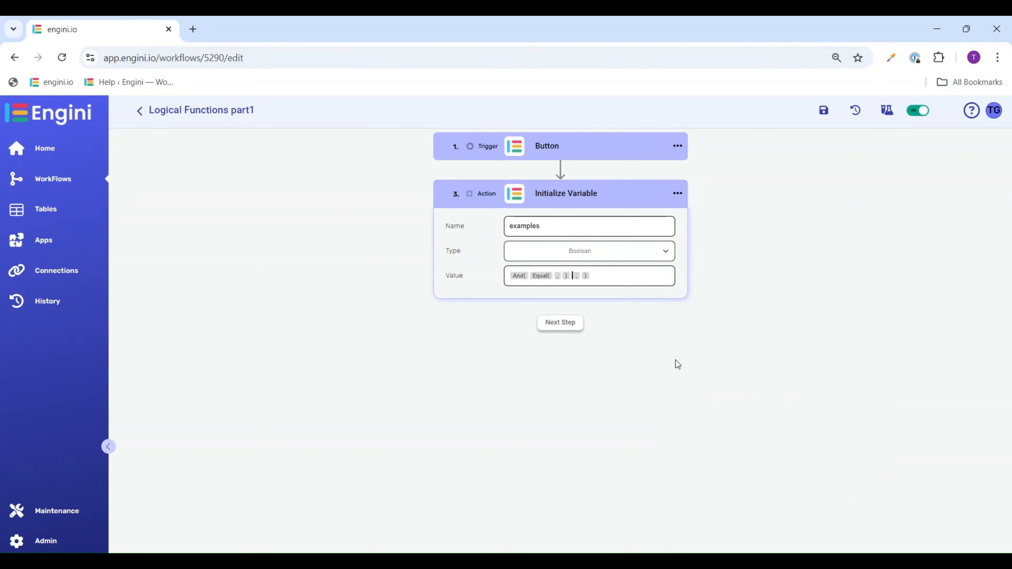
Step: Set the arguments of the nested Equal function to 5 and 6
click(554, 277)
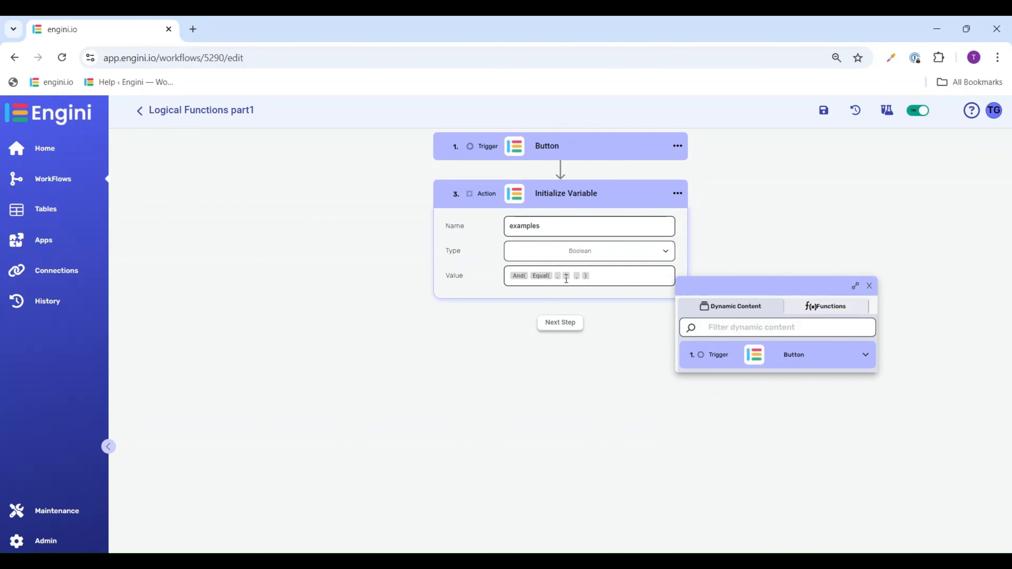
text(5)
click(870, 286)
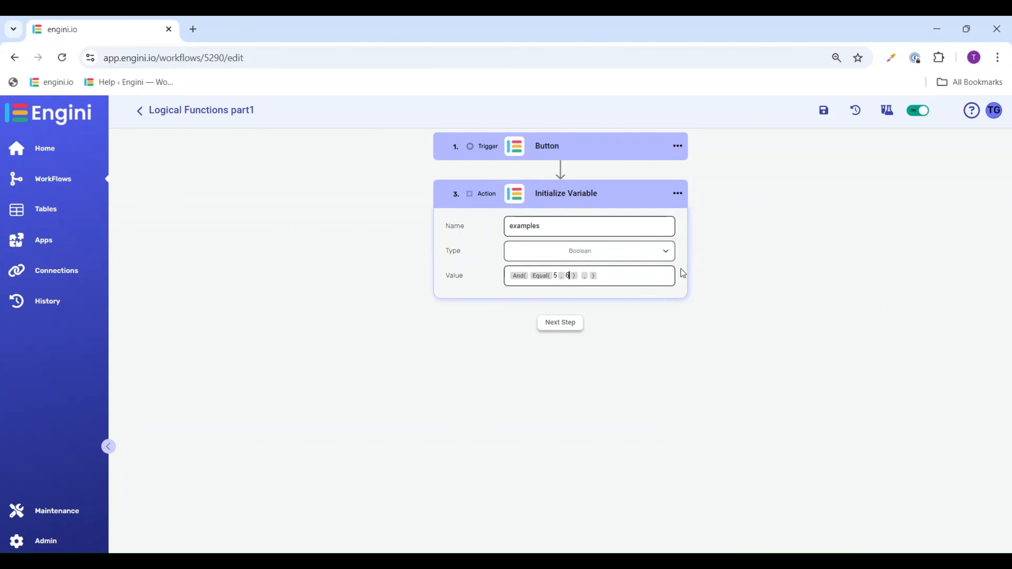
Step: Find the Greater function by filtering for "gre" and insert it as the second expression of the And function
click(589, 276)
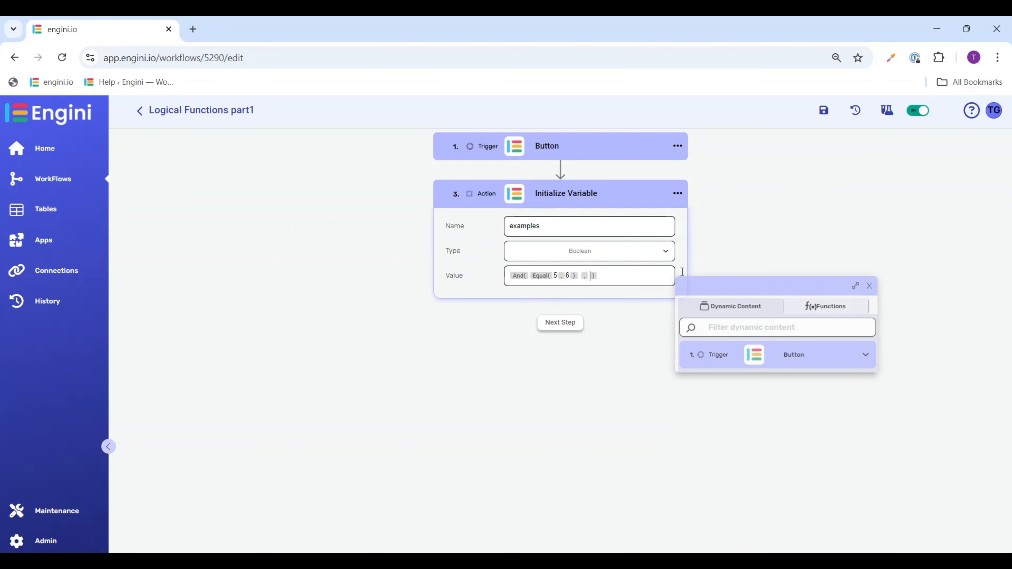
click(826, 306)
click(769, 327)
text(gre)
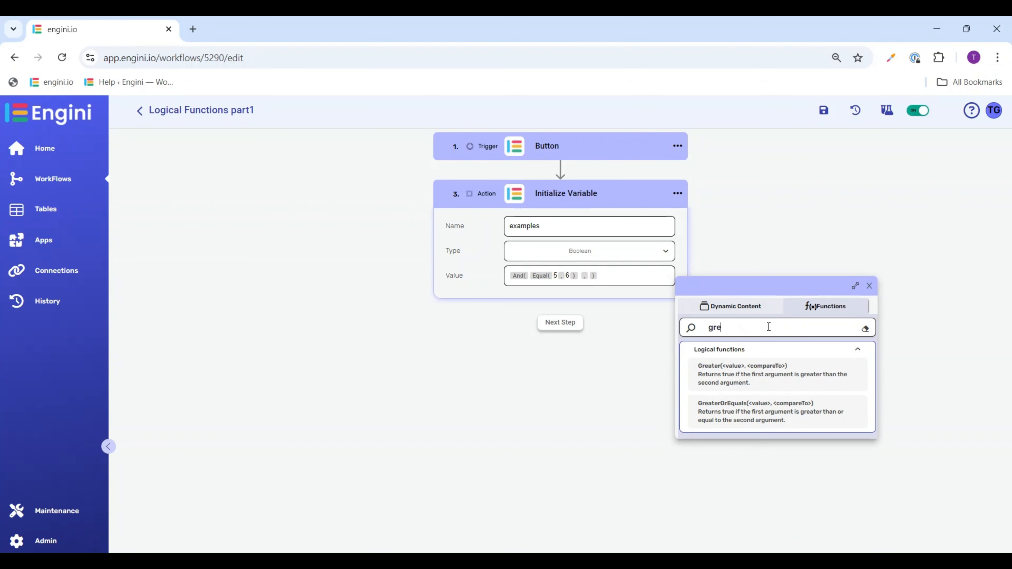
click(755, 385)
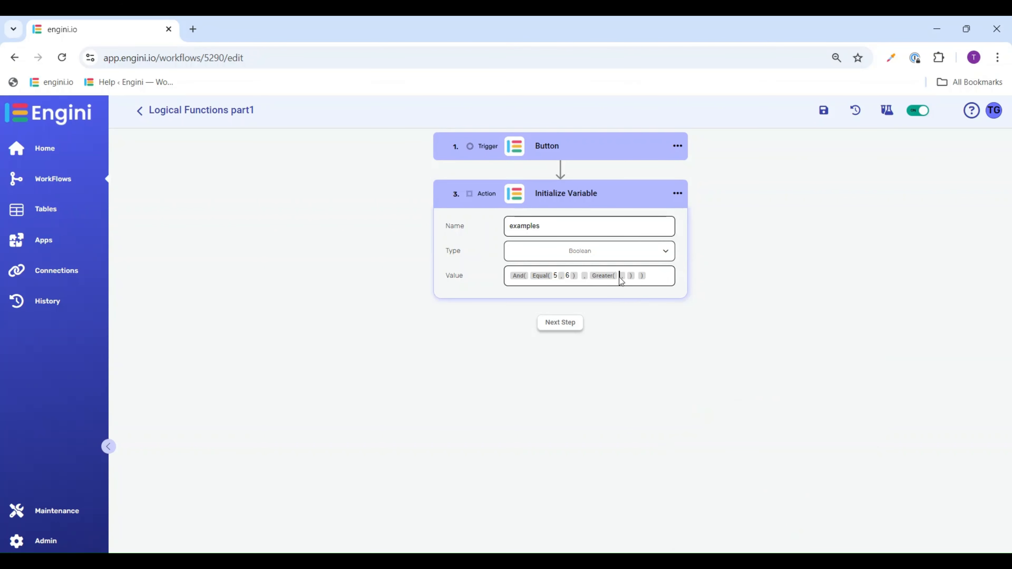
Step: Set the arguments of the nested Greater function to 5 and 6
click(620, 277)
text(5)
click(632, 276)
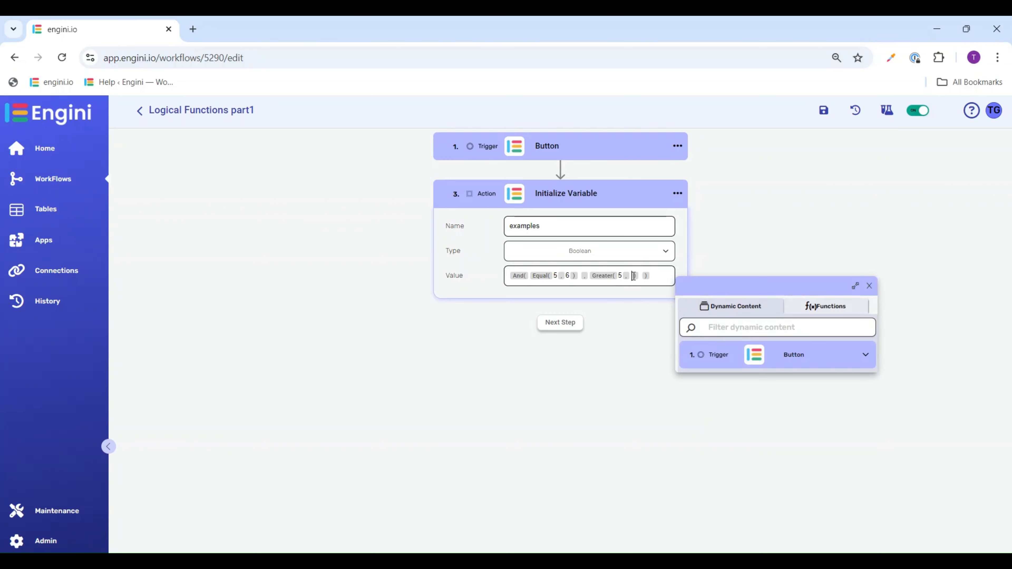
text(6)
click(870, 286)
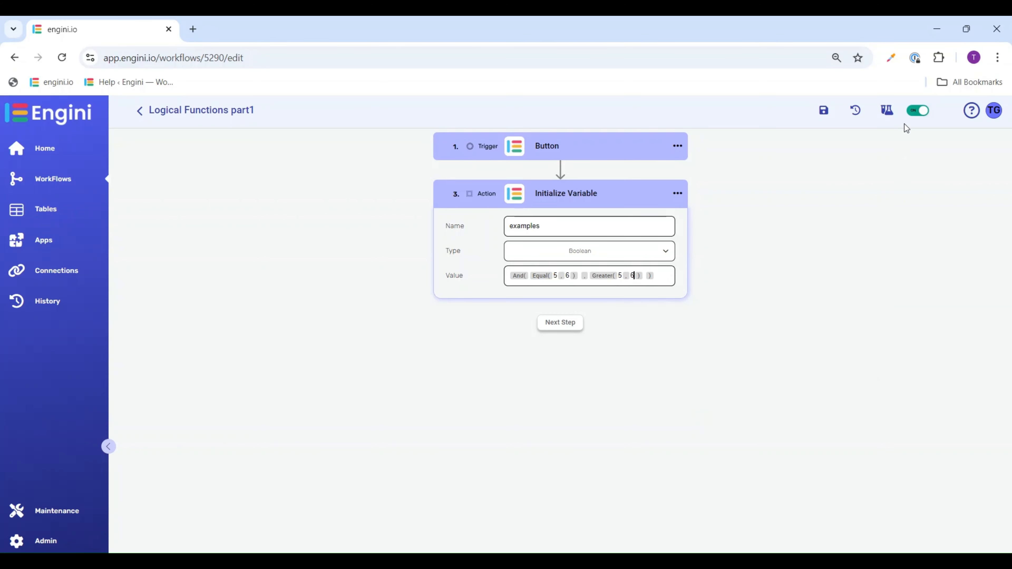
Step: Save and manually test the workflow with the And expression, and inspect the Initialize Variable action's incoming response
click(824, 110)
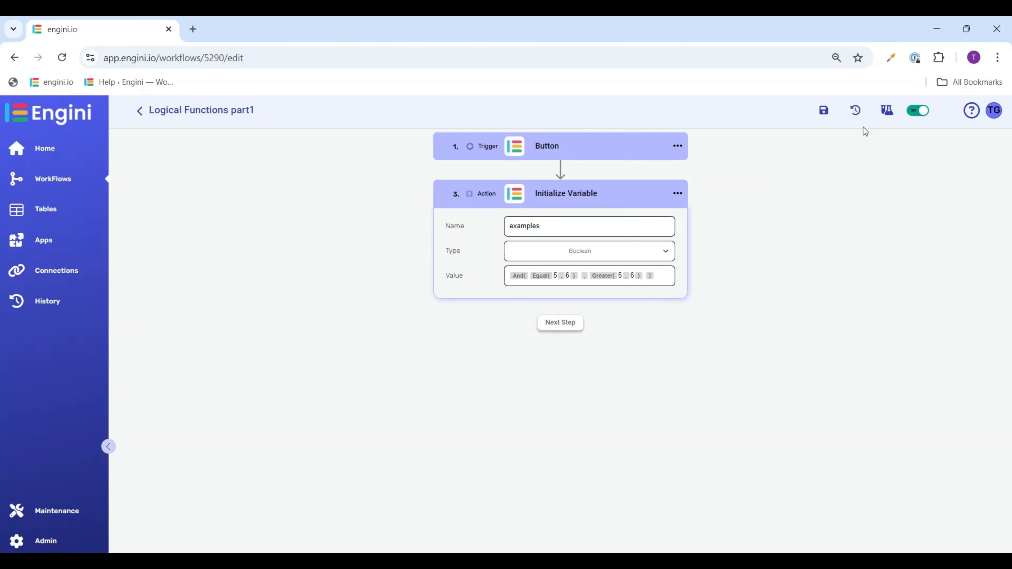
click(897, 121)
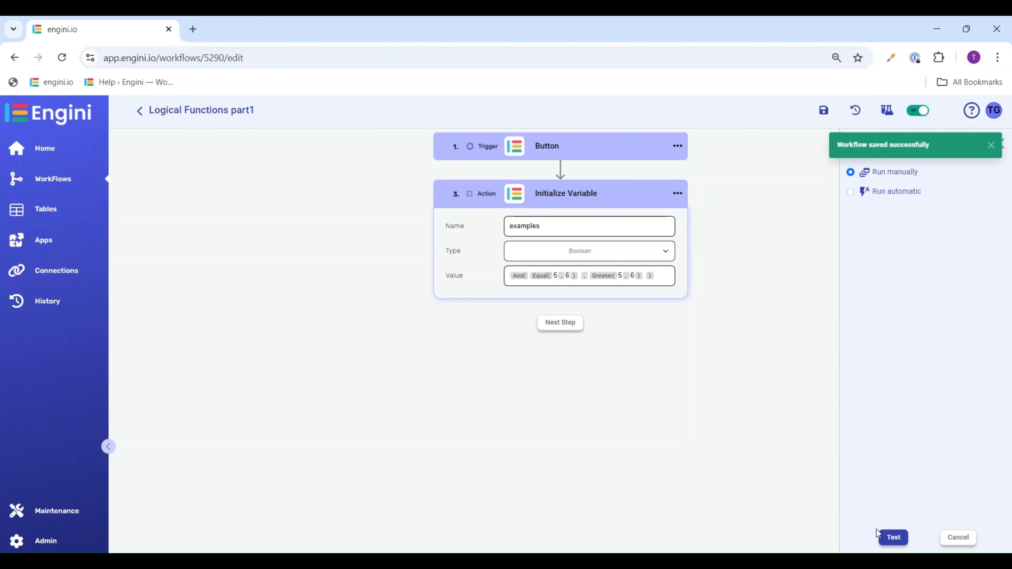
click(893, 538)
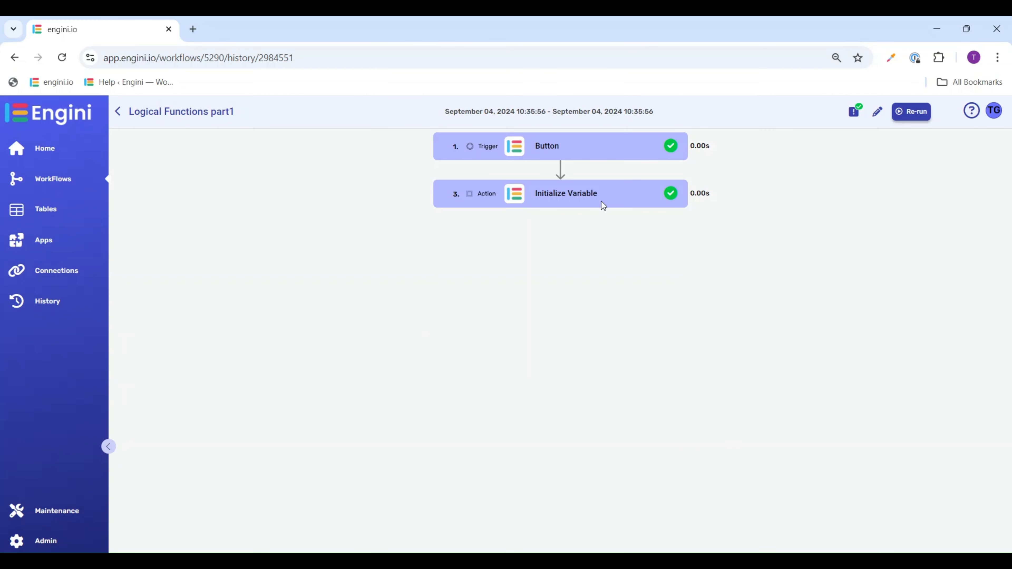
click(597, 203)
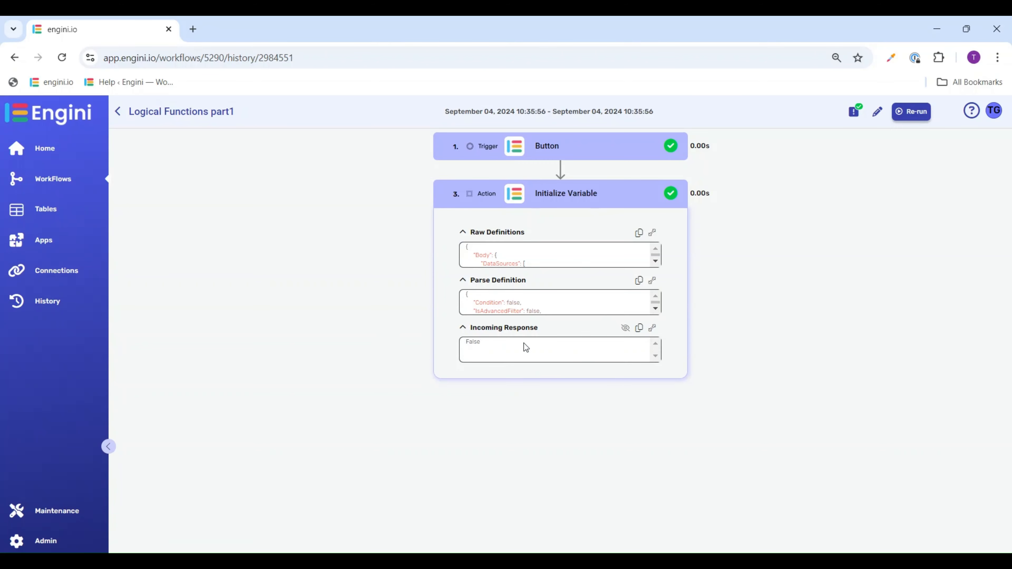
click(617, 199)
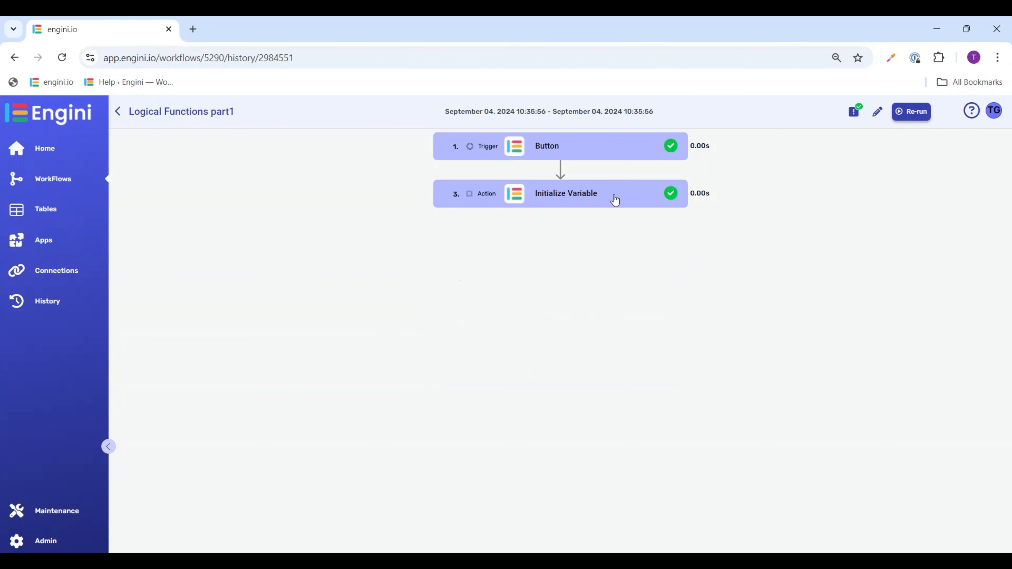
Step: Return to editing the workflow and set the second argument of the Equal function inside the And expression to 5
click(881, 113)
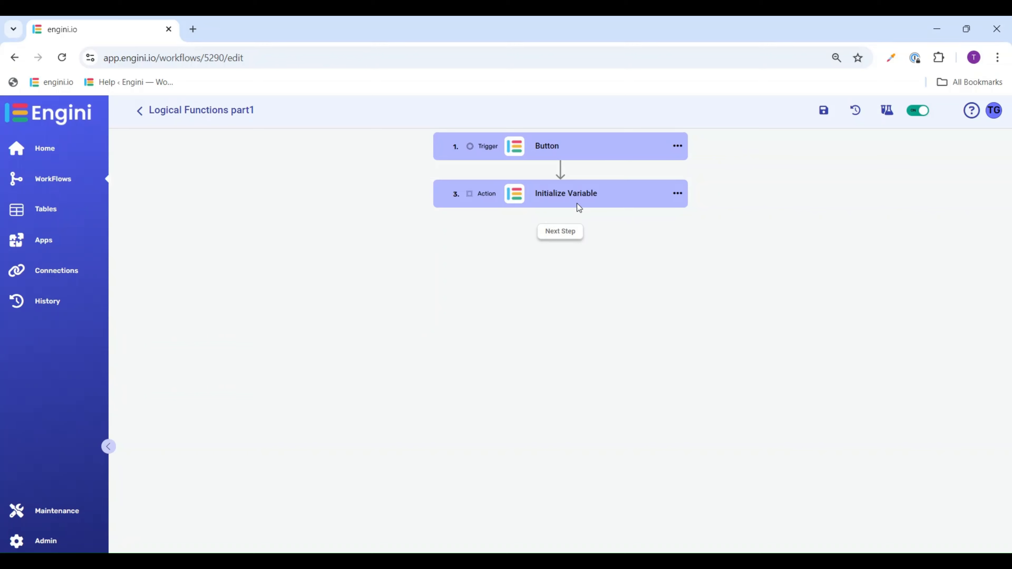
click(575, 204)
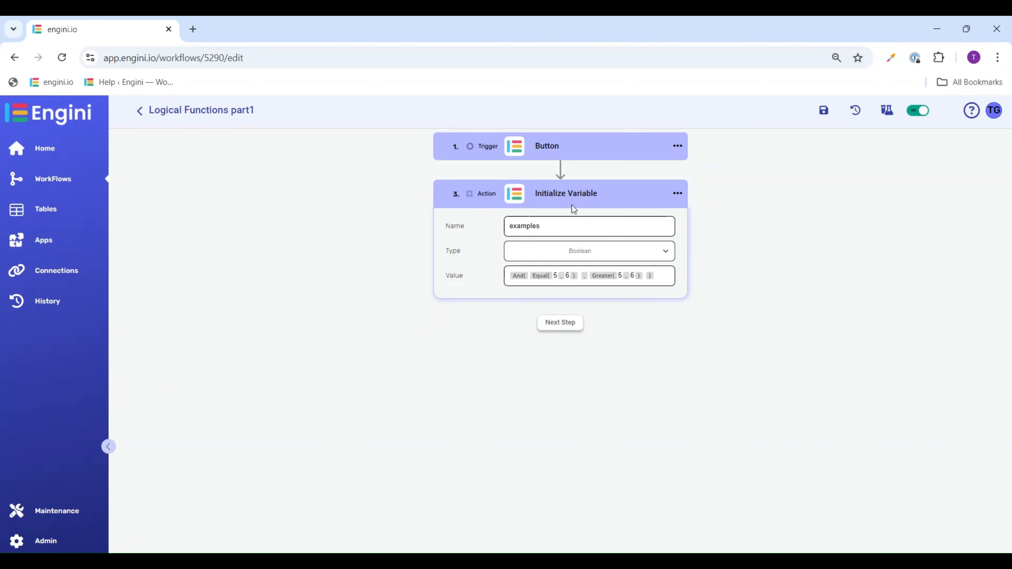
double_click(568, 275)
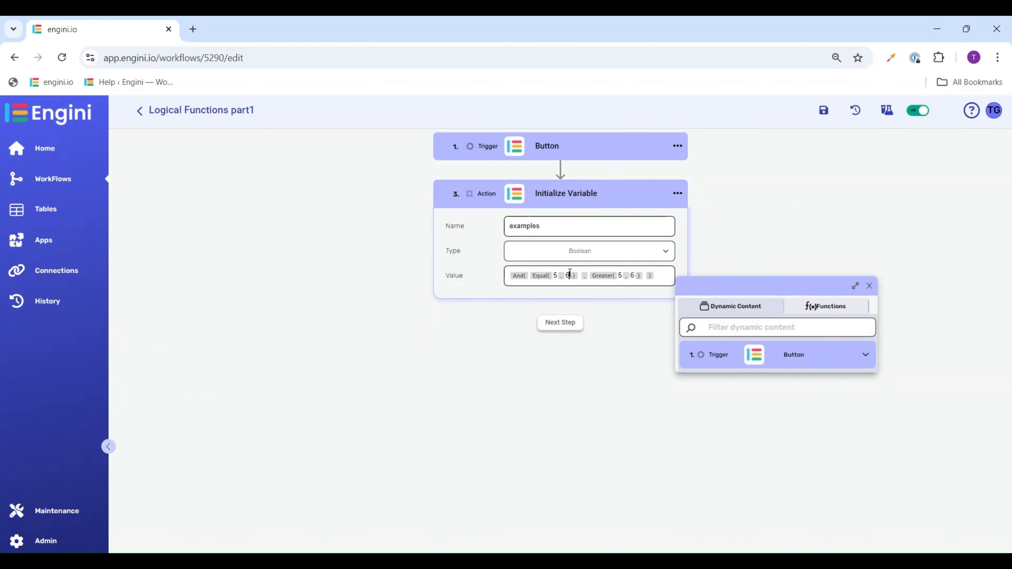
text(5)
click(870, 286)
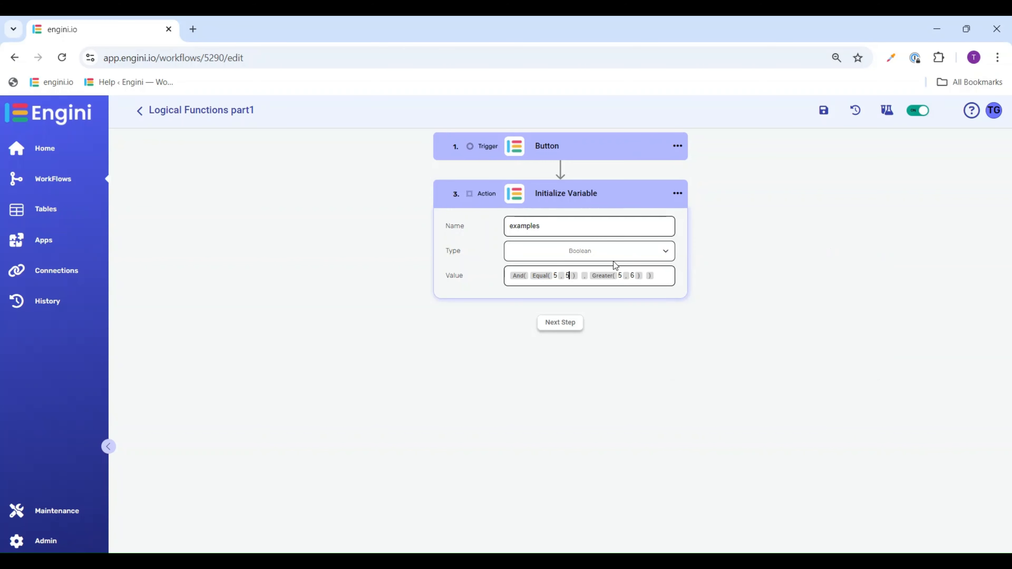
Step: Set the arguments of the Greater function inside the And expression to 6 and 5
double_click(620, 275)
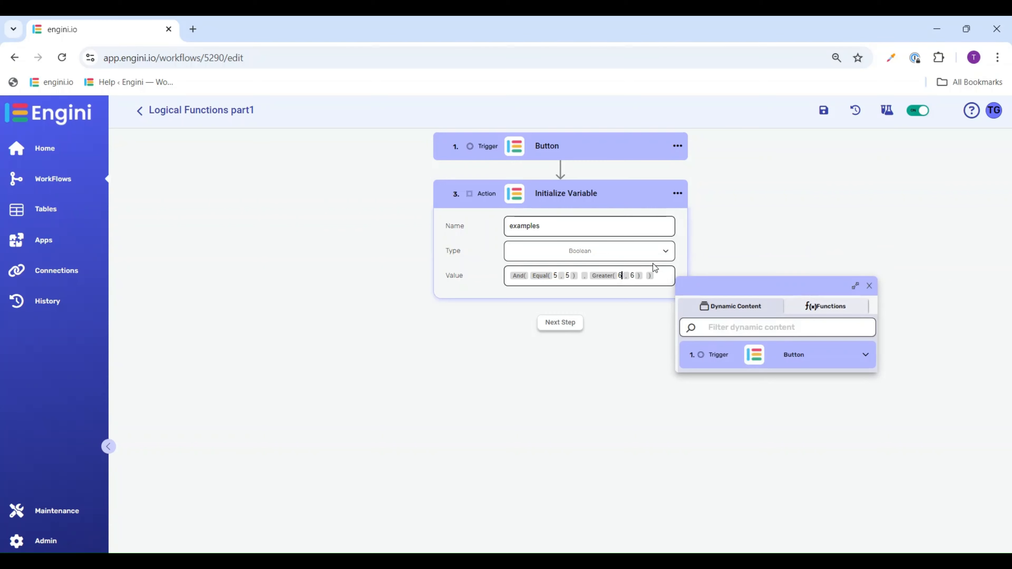
text(6)
double_click(632, 276)
text(5)
click(869, 287)
Step: Save the workflow with the edited And expression and run a manual test
click(819, 110)
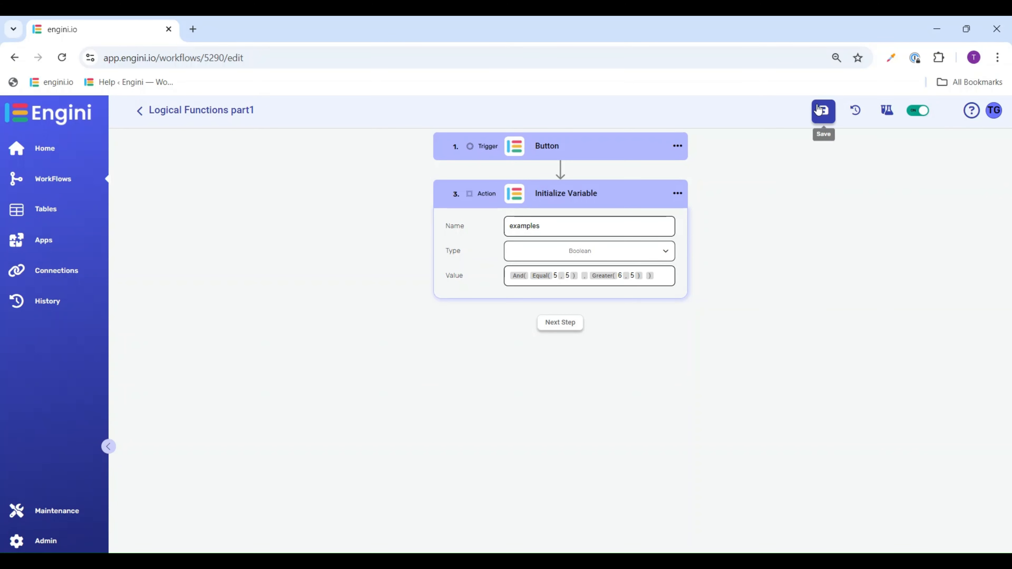
click(887, 110)
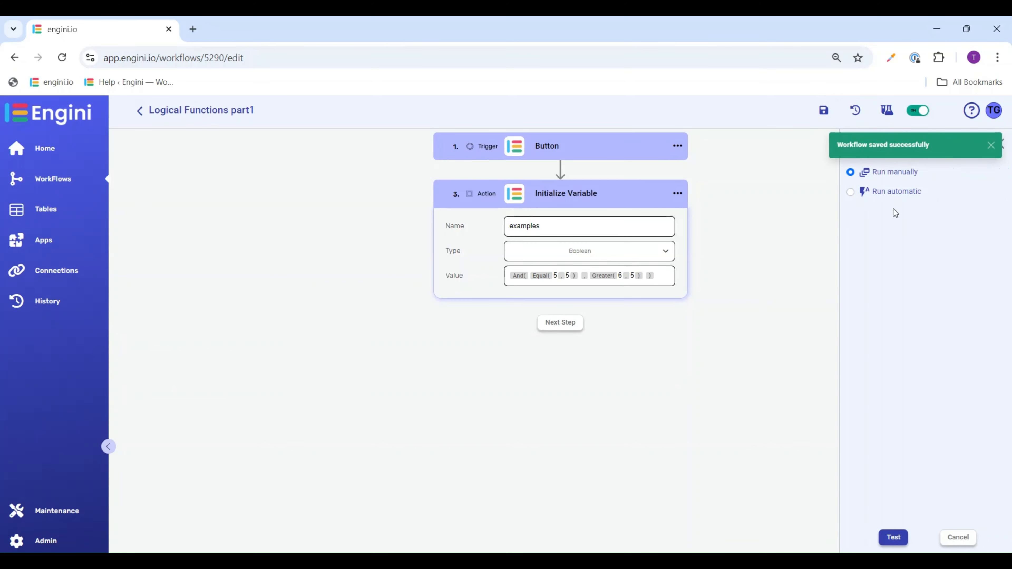
click(894, 538)
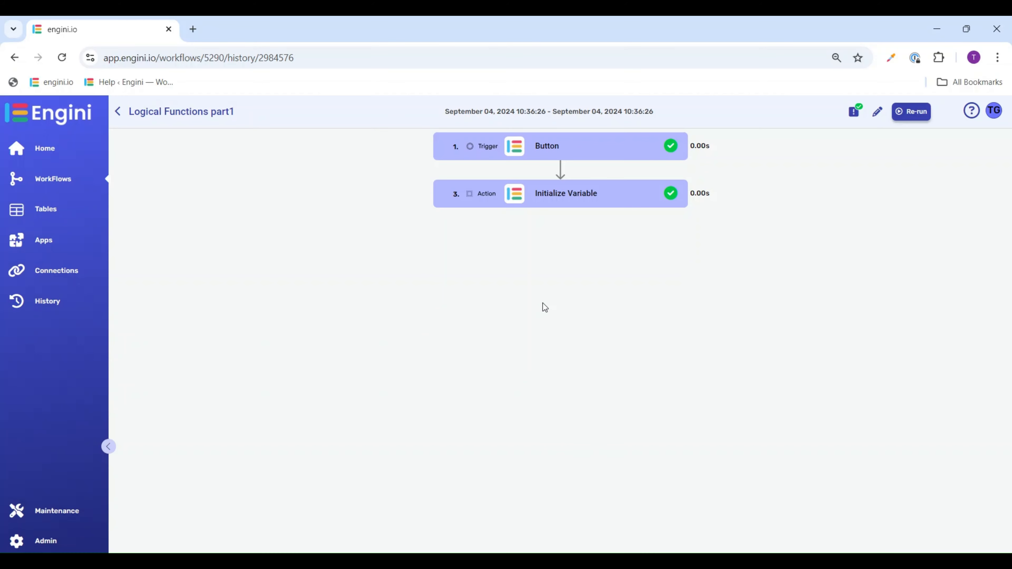
Step: Check the Initialize Variable action's incoming response, and replace its And expression with an Or function in the workflow editor
click(575, 202)
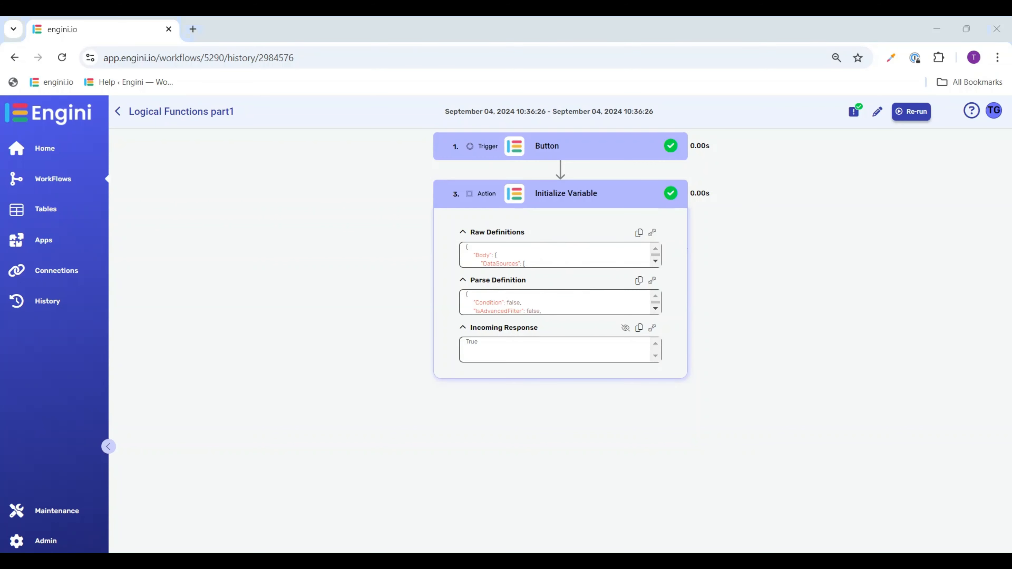
click(877, 112)
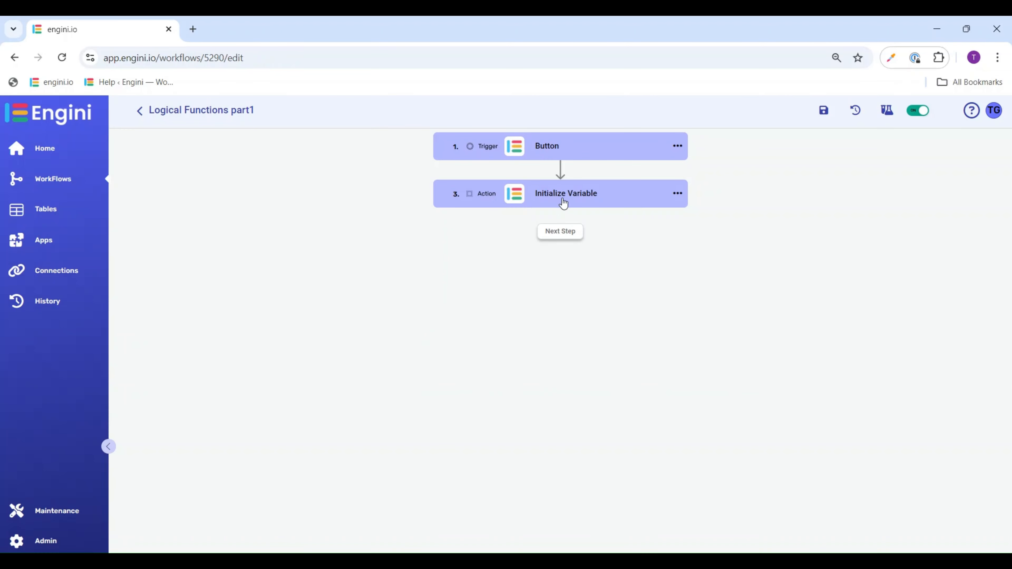
click(563, 201)
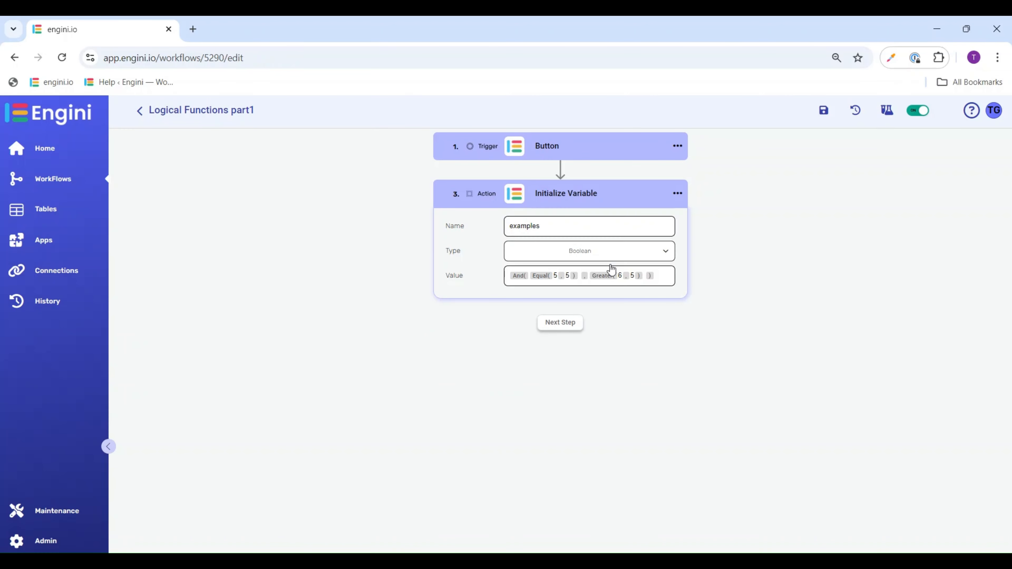
drag(640, 275, 502, 285)
key(BackSpace)
click(837, 312)
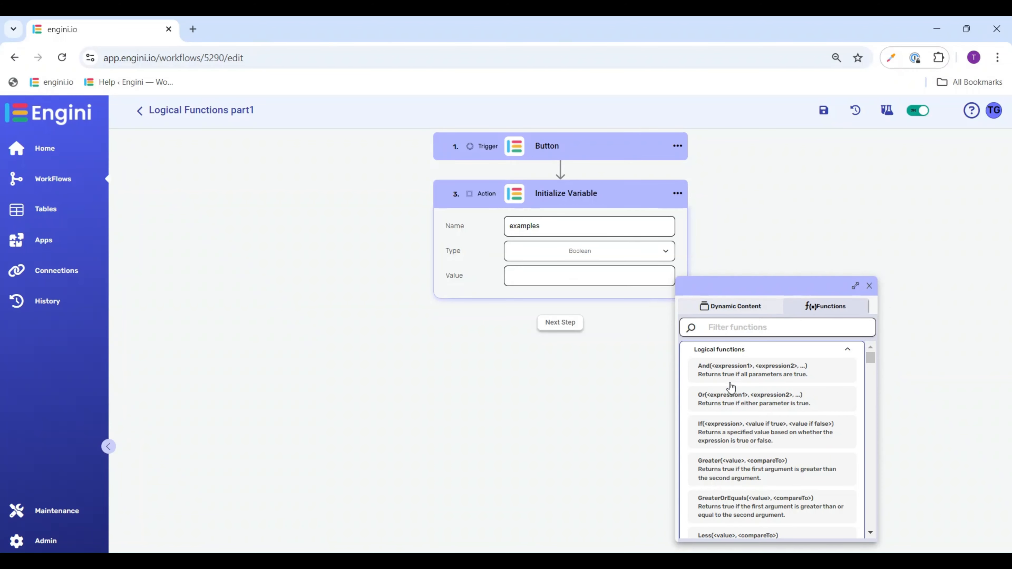
click(721, 406)
Step: Insert an Equal function as the first argument of the Or function and set its arguments to 5 and 6
scroll(737, 443, down, 5)
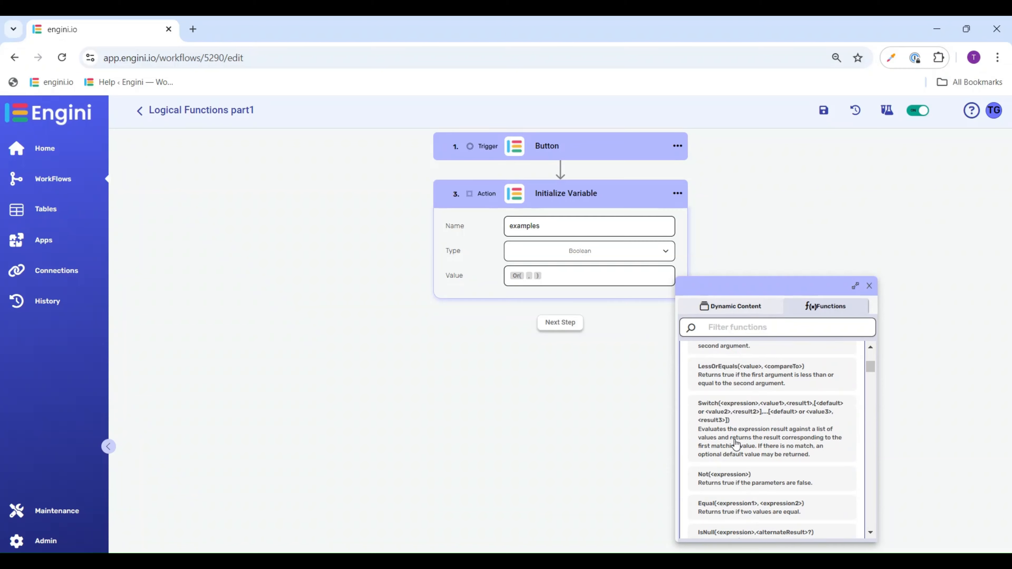
scroll(736, 435, down, 2)
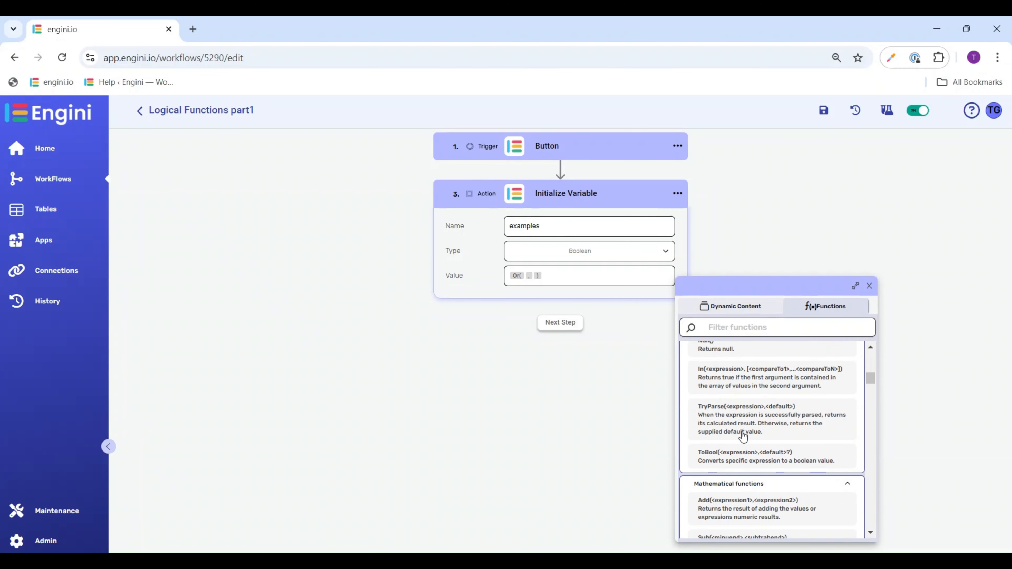
scroll(739, 422, up, 5)
scroll(739, 422, up, 5)
click(757, 326)
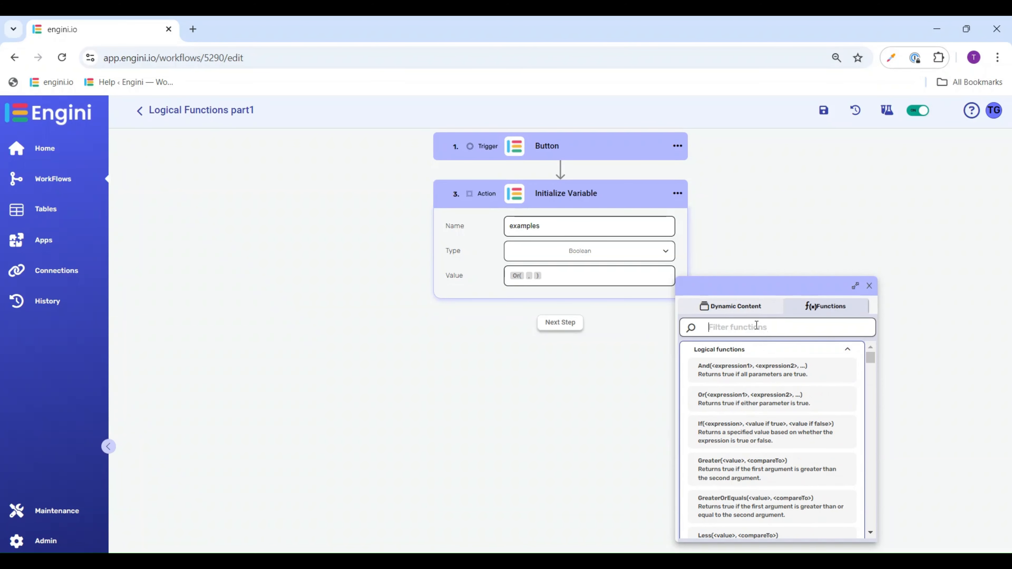
text(eq)
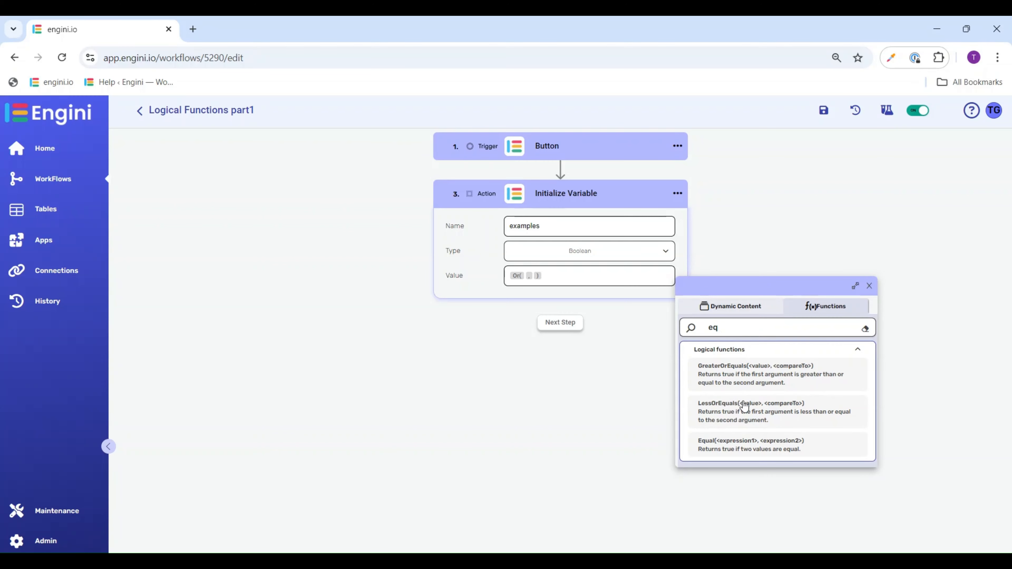
click(742, 445)
click(550, 276)
text(5)
click(562, 276)
text(6)
Step: Insert a Greater function as the second argument of the Or function and set its arguments to 5 and 4
click(586, 276)
click(858, 349)
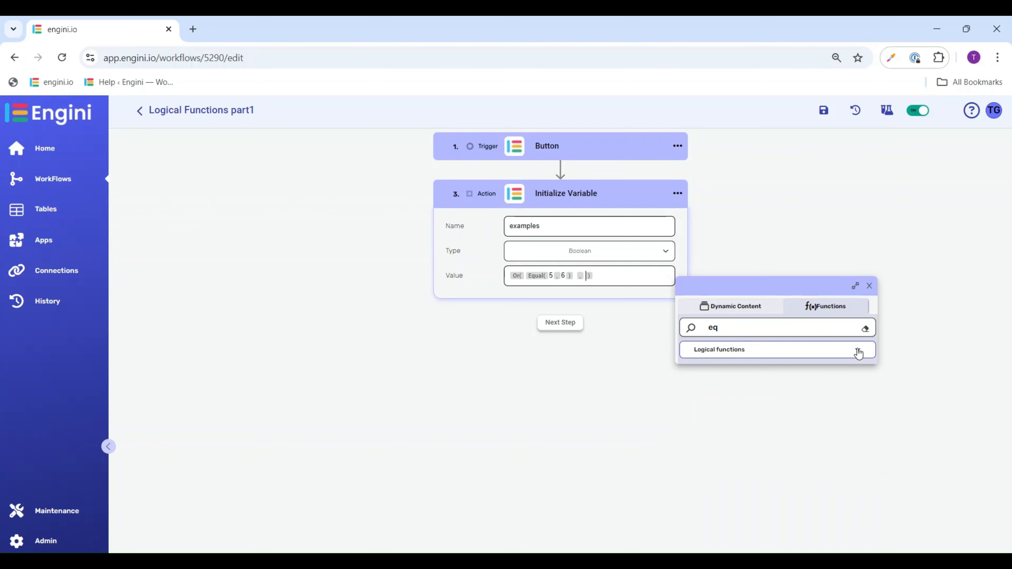
double_click(774, 326)
key(BackSpace)
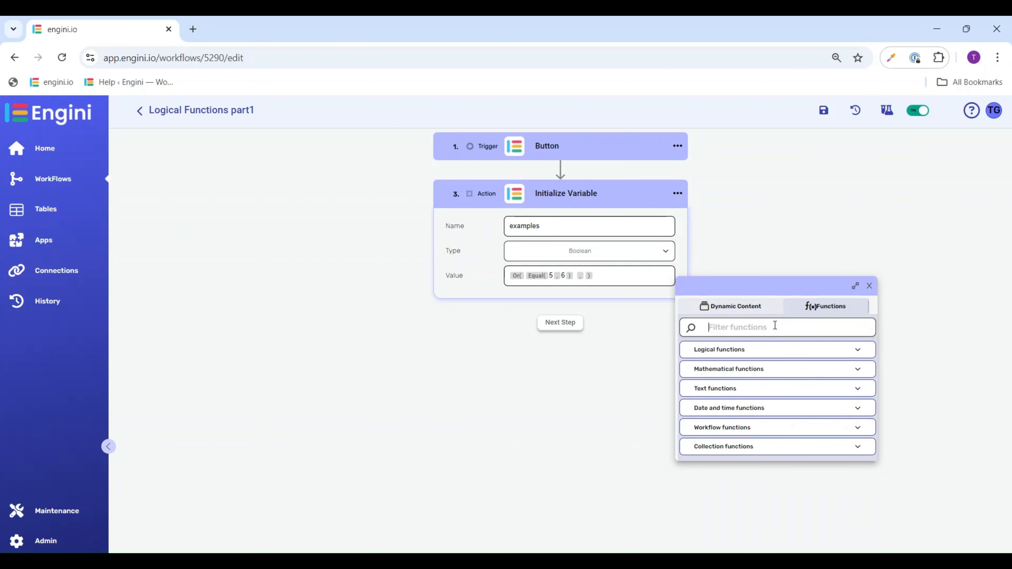
text(gre)
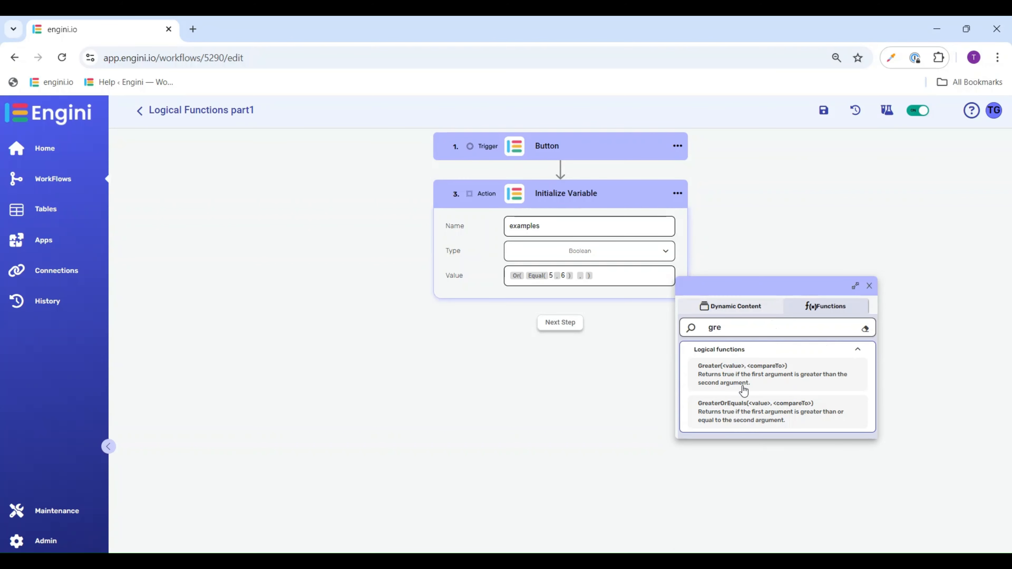
click(737, 379)
click(614, 282)
text(5 ,)
click(628, 278)
text(4)
Step: Save and manually test the workflow with the Or expression, and inspect the Initialize Variable action's incoming response
click(831, 118)
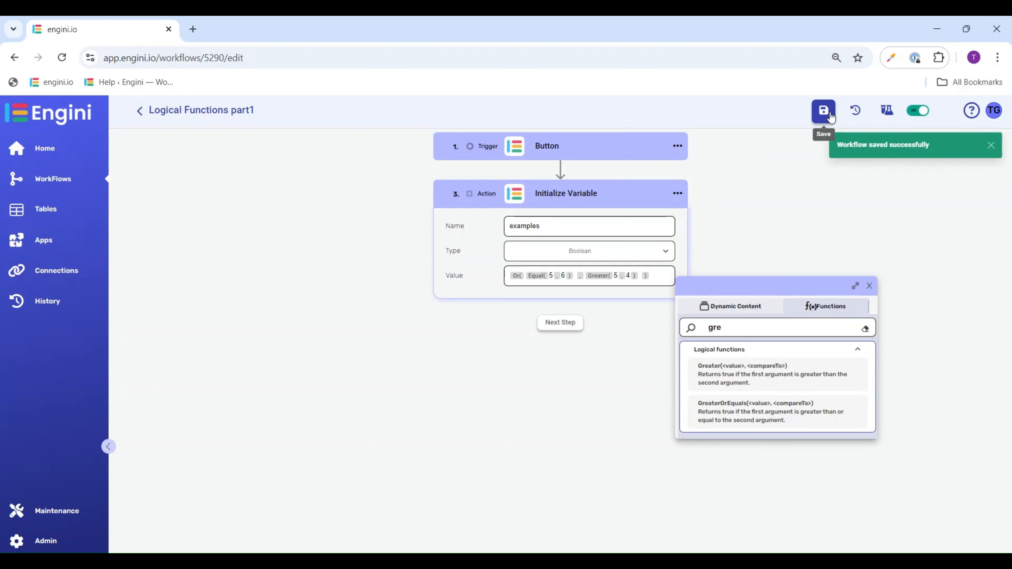
click(869, 286)
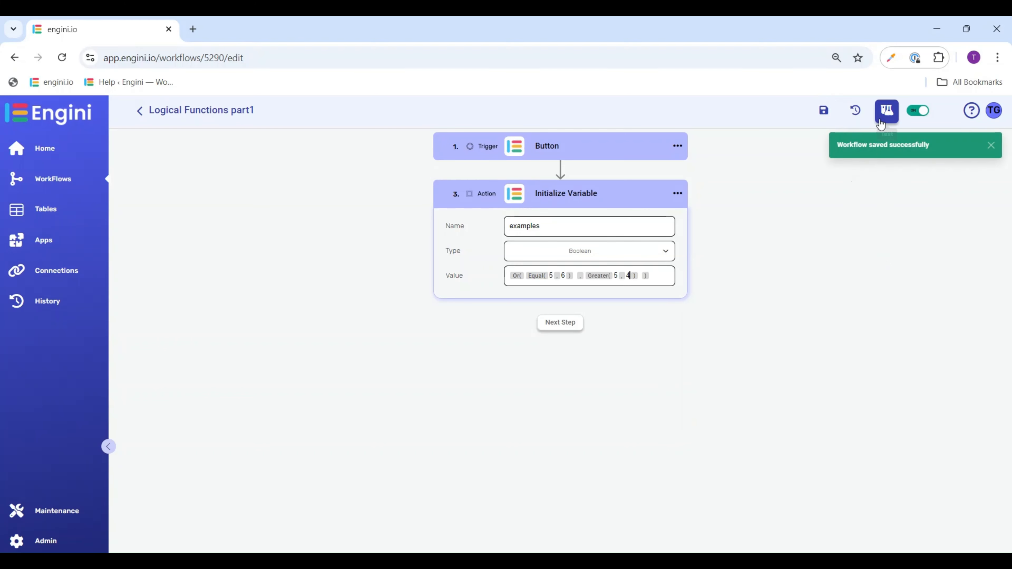
click(887, 111)
click(894, 539)
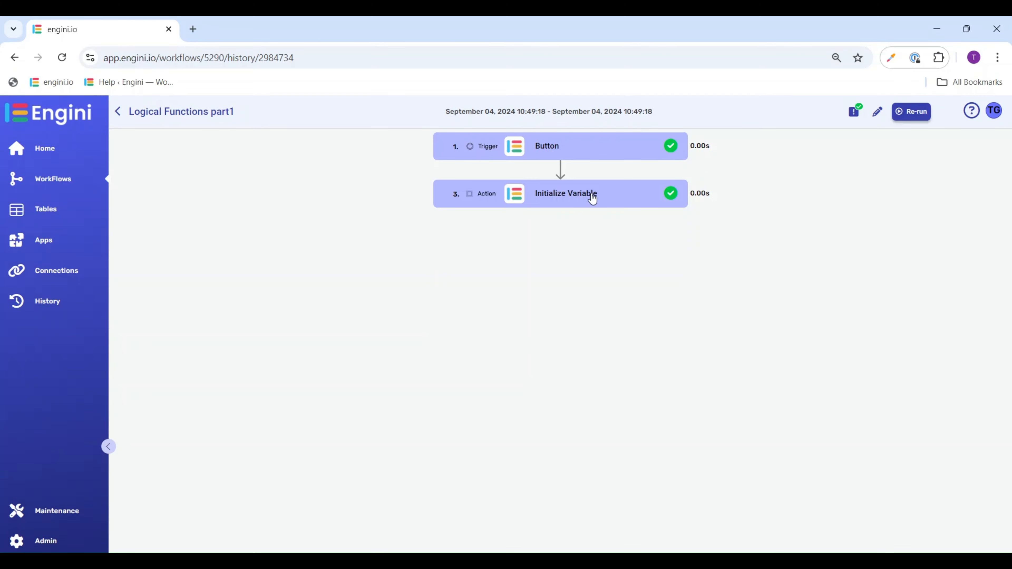
click(593, 198)
click(587, 199)
Step: Return to editing the workflow and set the second argument of the Greater function inside the Or expression to 6
click(877, 112)
click(585, 199)
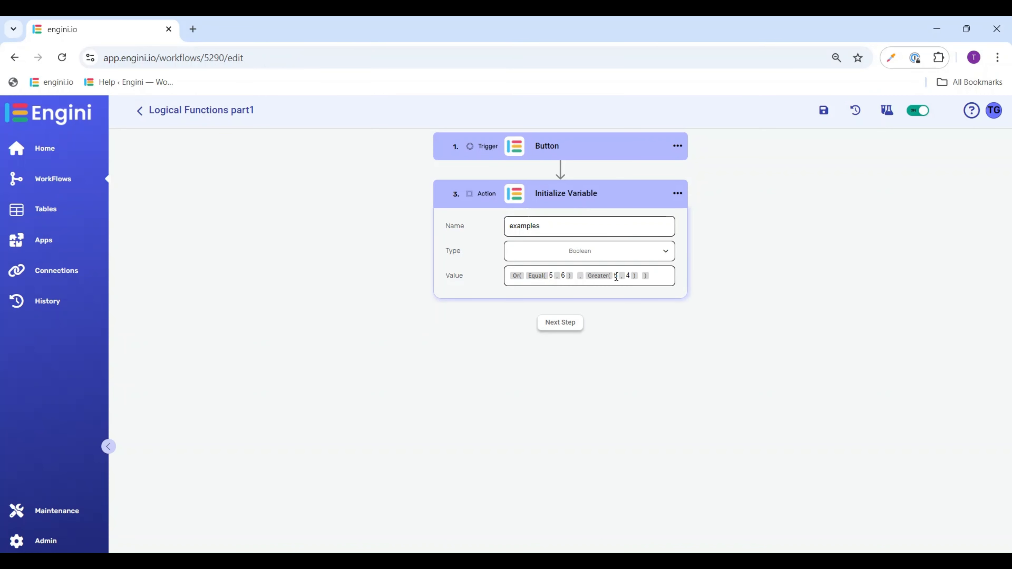
double_click(628, 276)
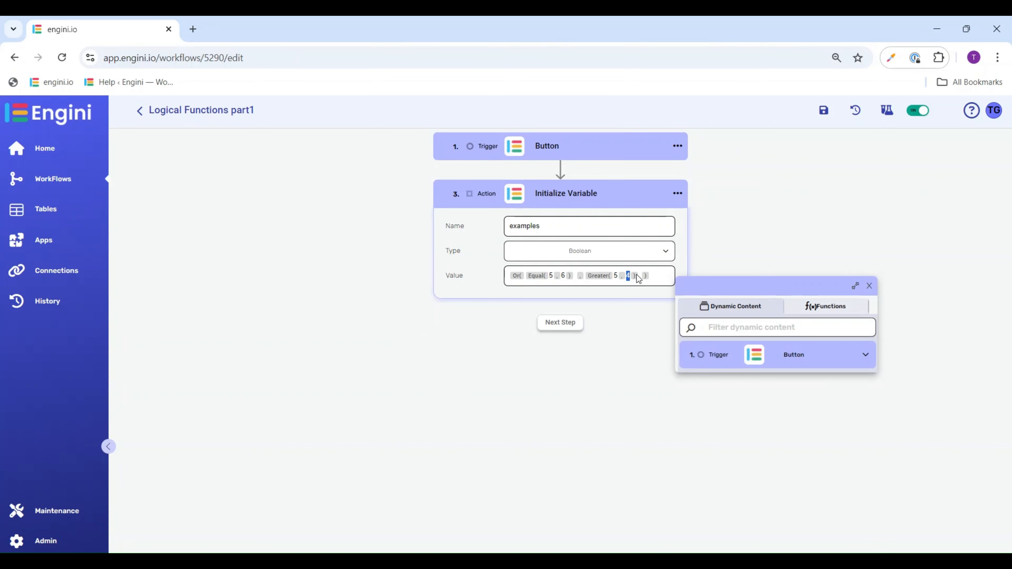
click(870, 287)
Step: Save the workflow with the edited Or expression, run a manual test and view the Initialize Variable action's incoming response
click(824, 110)
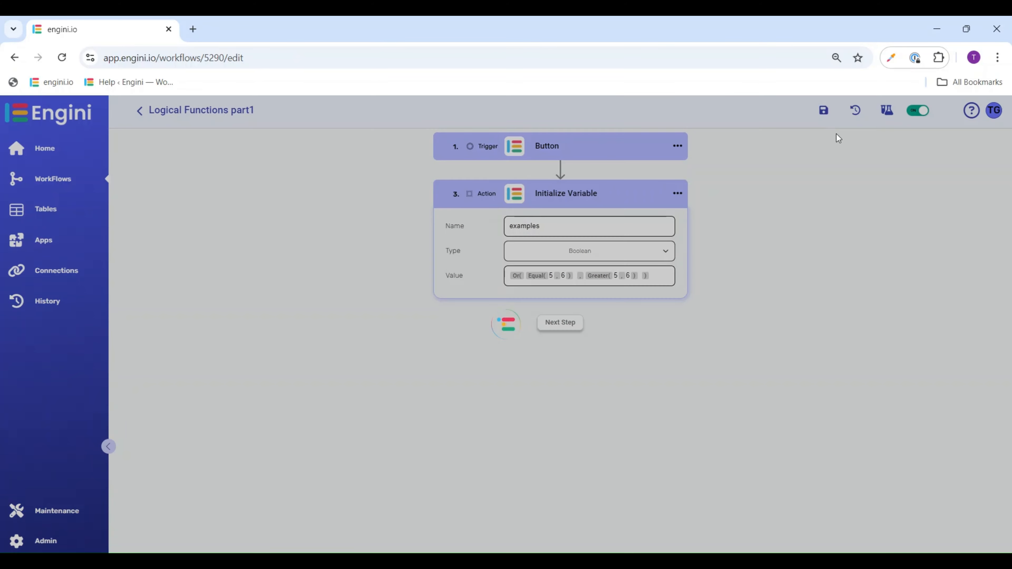
click(883, 112)
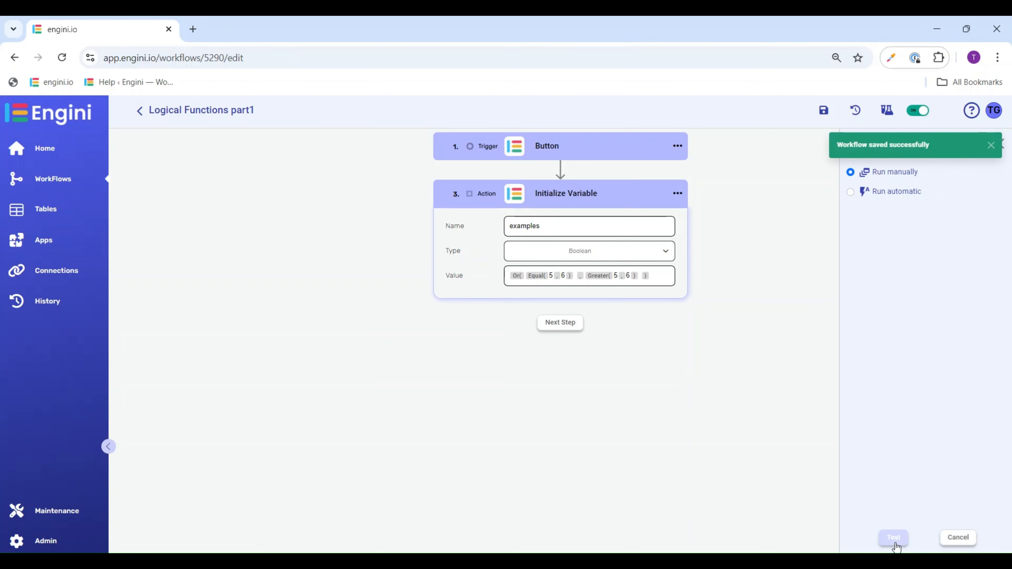
click(894, 537)
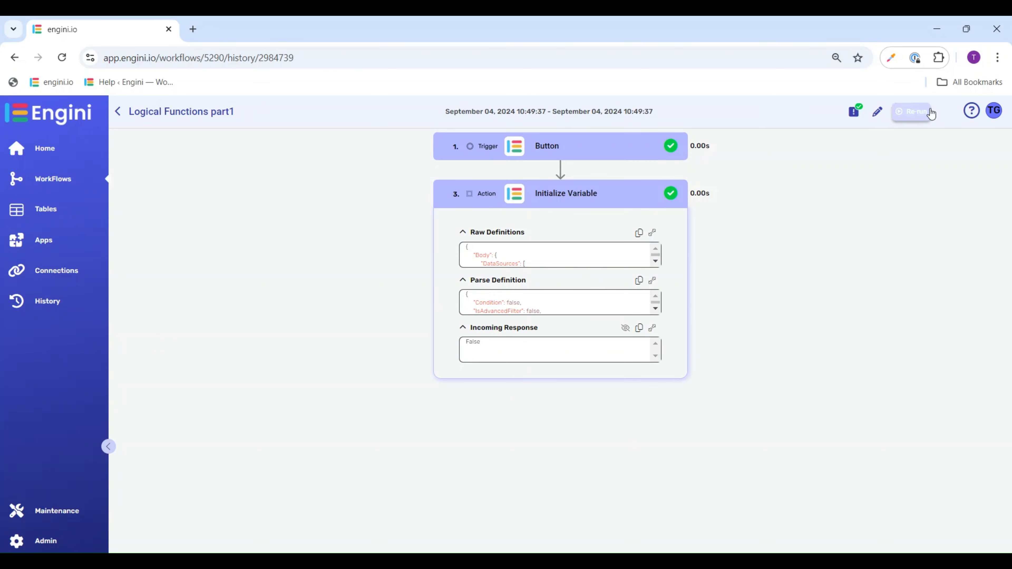
Step: Return to editing the workflow and replace the Or expression in the Initialize Variable value with a Not function
click(877, 112)
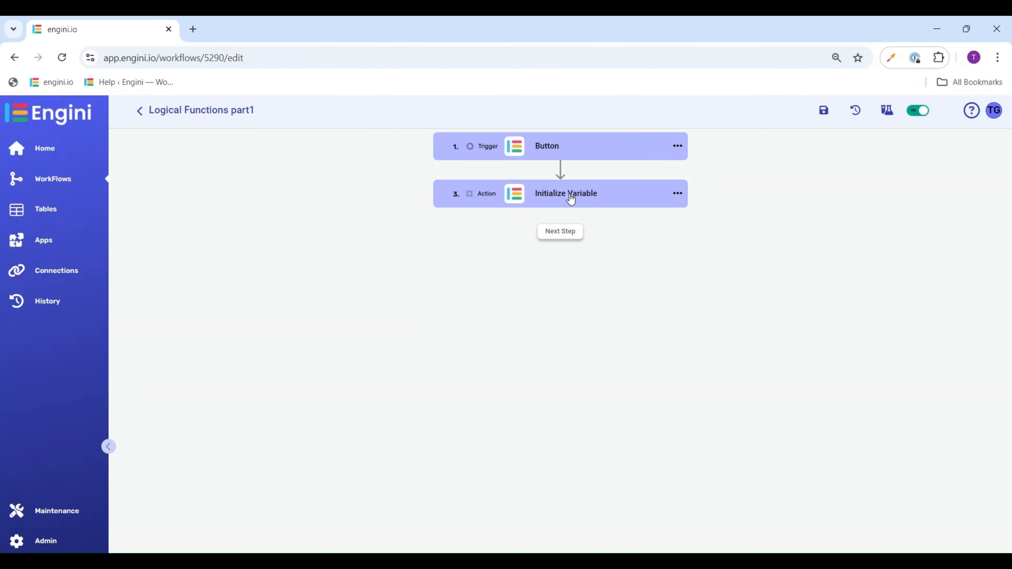
click(570, 196)
drag(673, 272, 509, 275)
key(BackSpace)
click(809, 304)
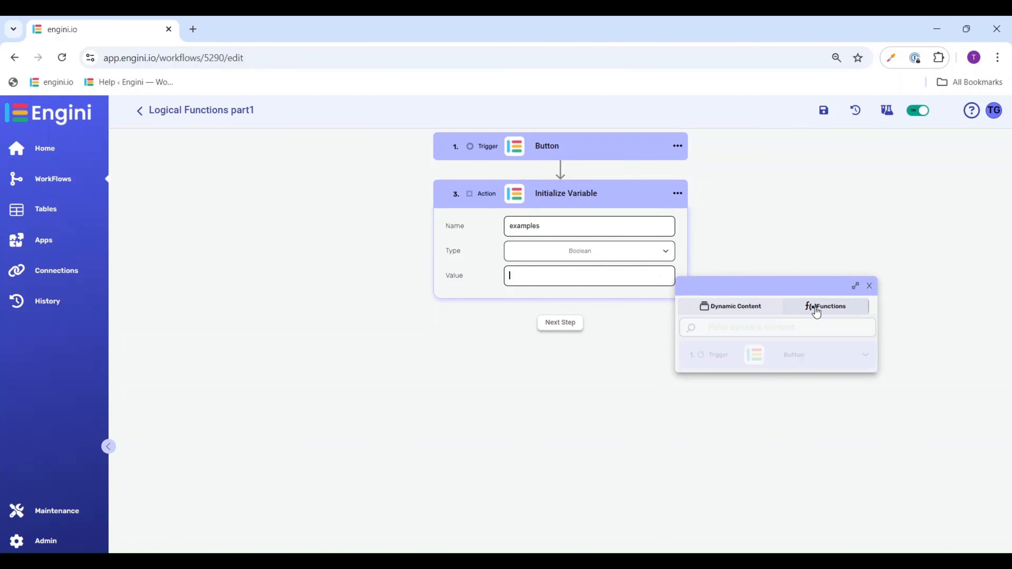
text(no)
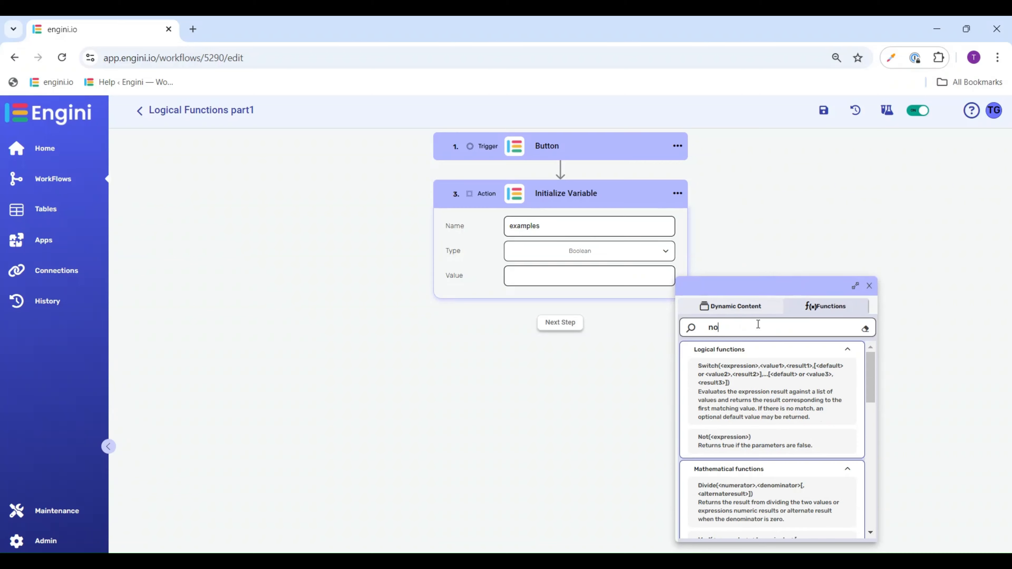
click(741, 443)
click(870, 287)
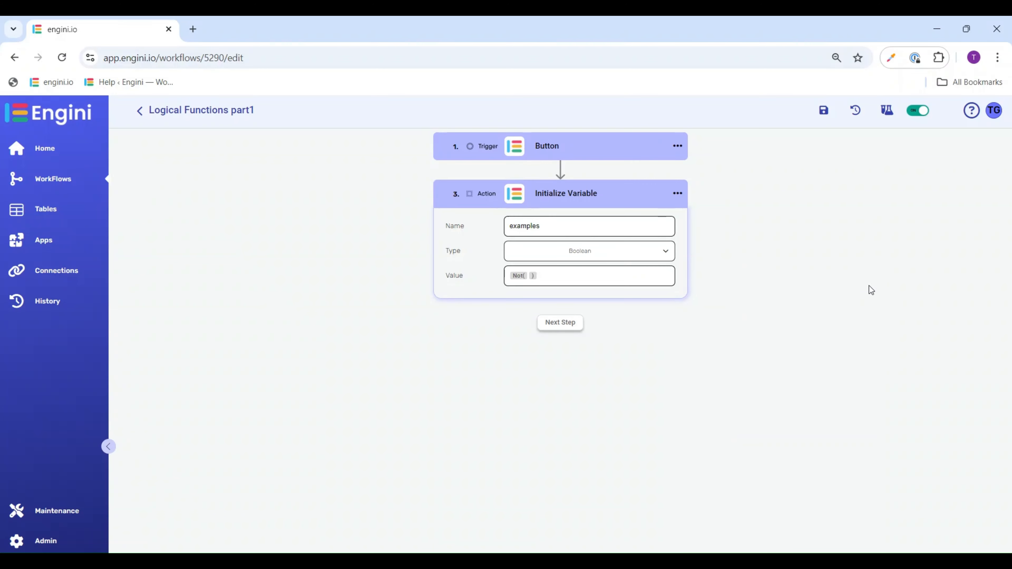
Step: Insert a Greater function inside the Not function and set its arguments to 5 and 1
click(529, 277)
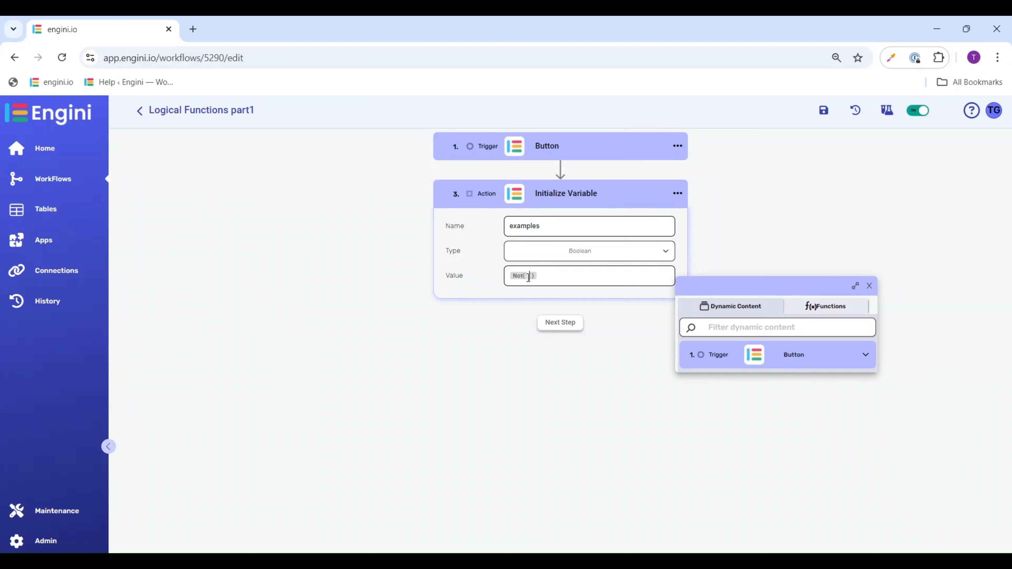
click(825, 306)
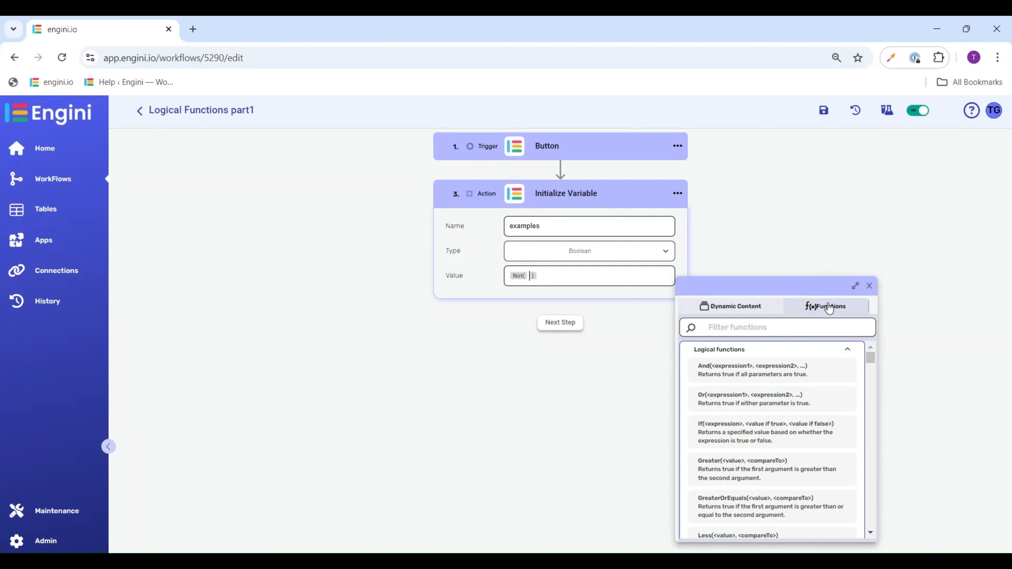
click(737, 324)
text(gr)
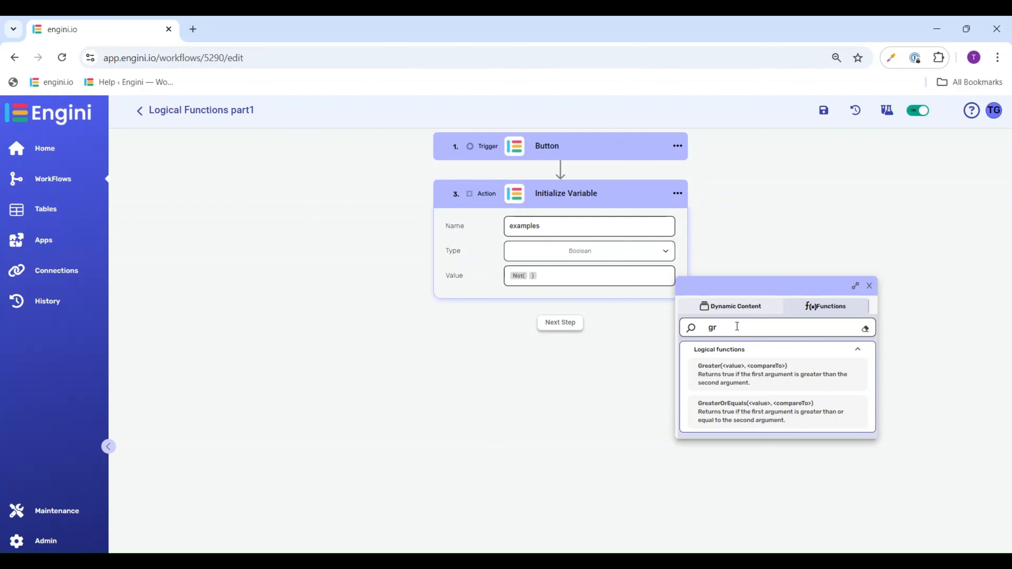
click(739, 374)
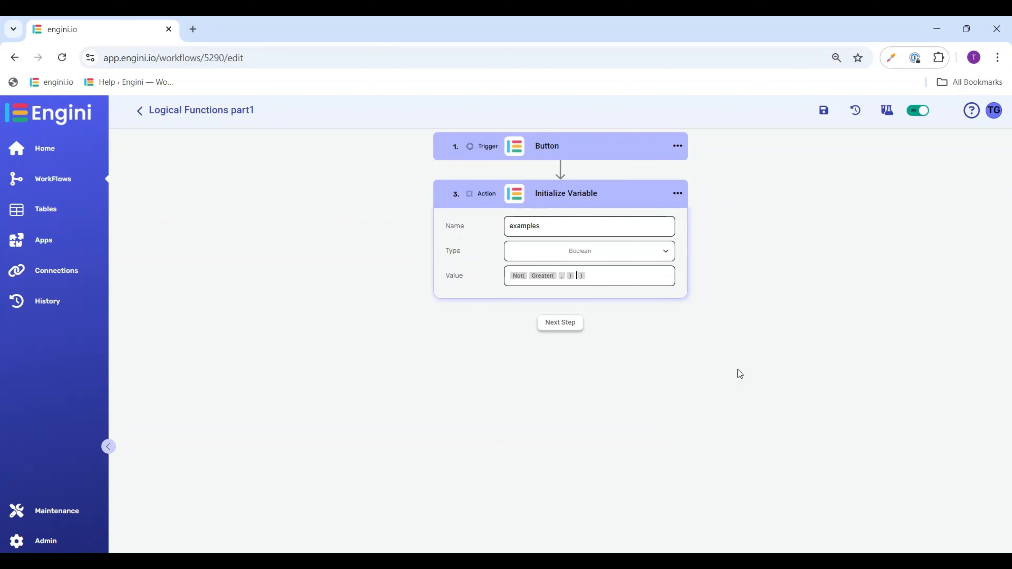
click(559, 276)
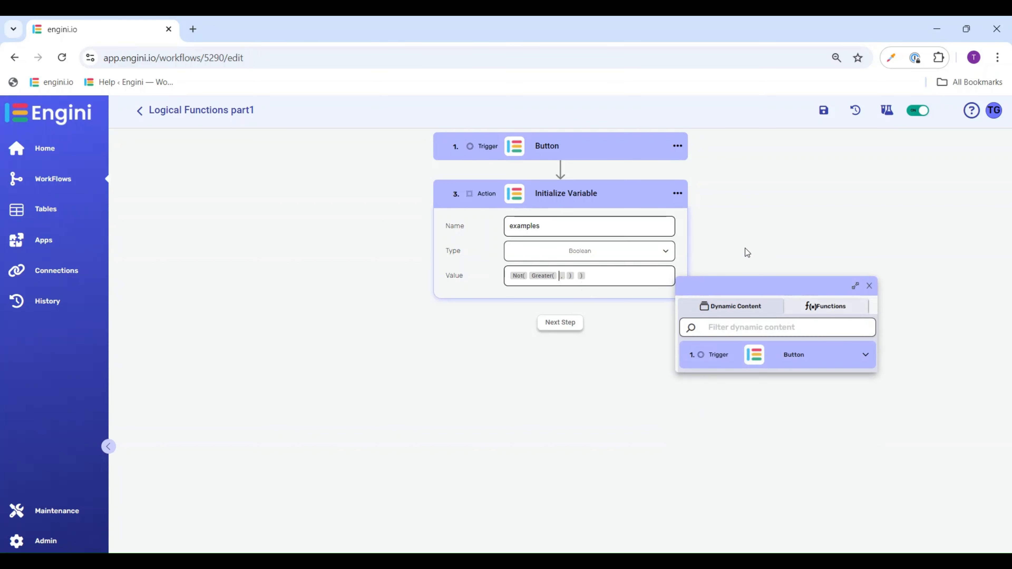
text(5)
click(570, 276)
text(1)
click(871, 287)
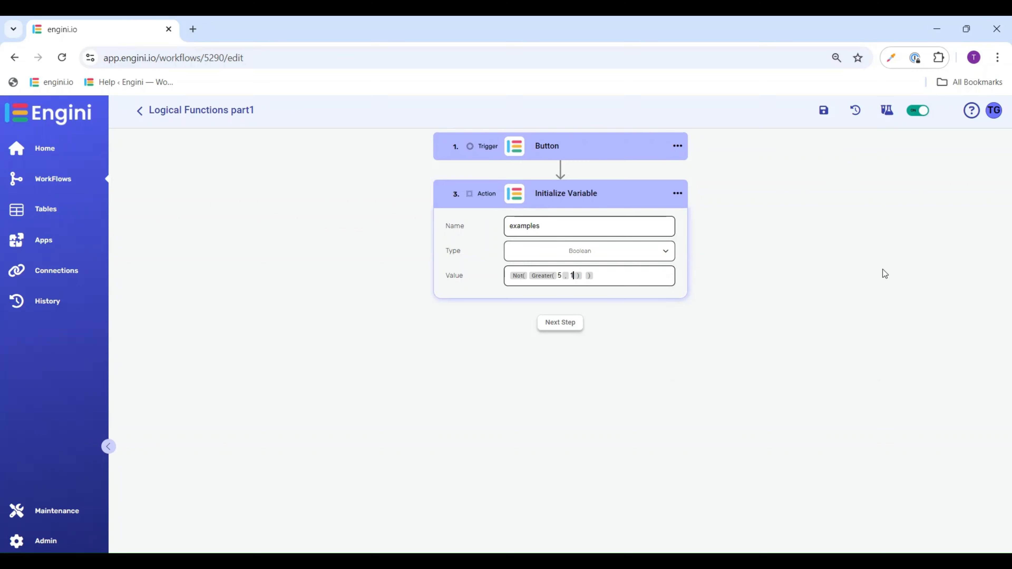
Step: Save and manually test the workflow with the Not expression, and inspect the Initialize Variable action's incoming response
click(823, 113)
click(887, 110)
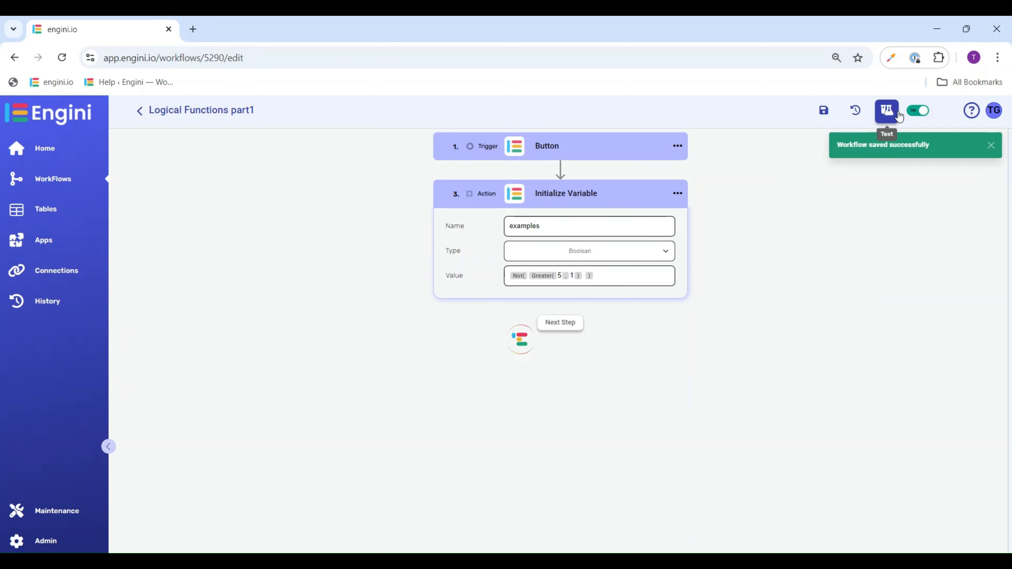
click(893, 537)
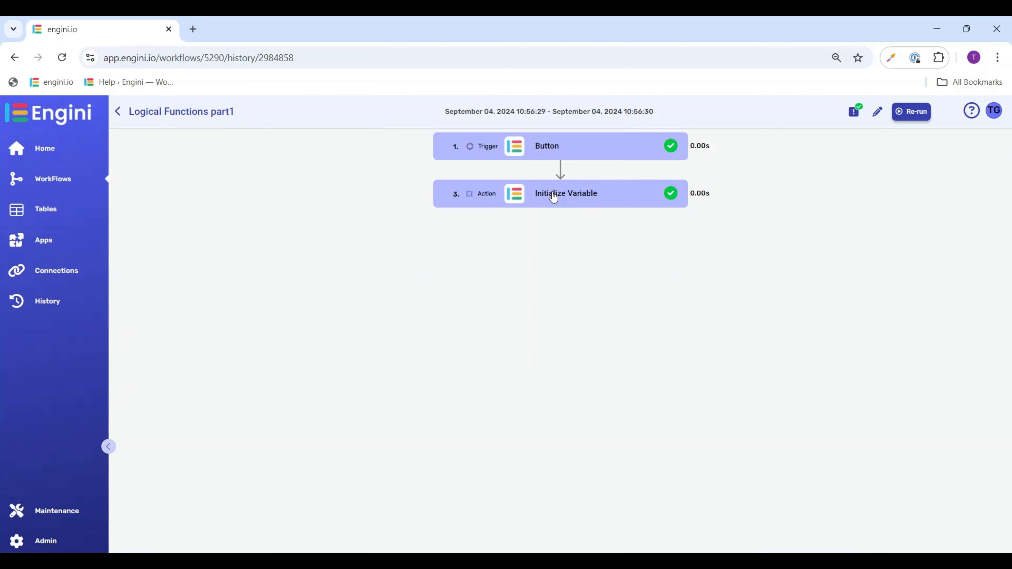
click(554, 196)
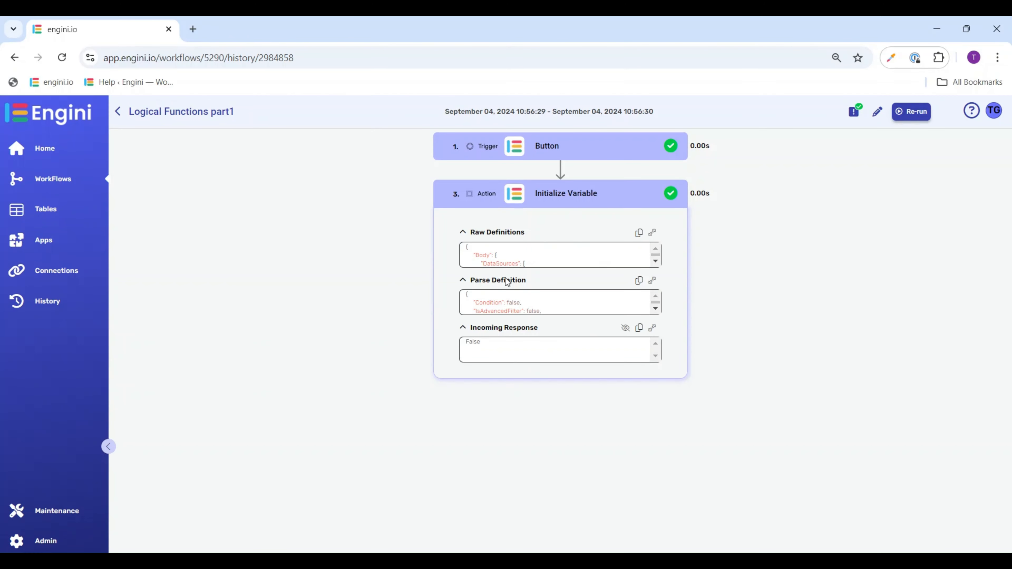
click(608, 195)
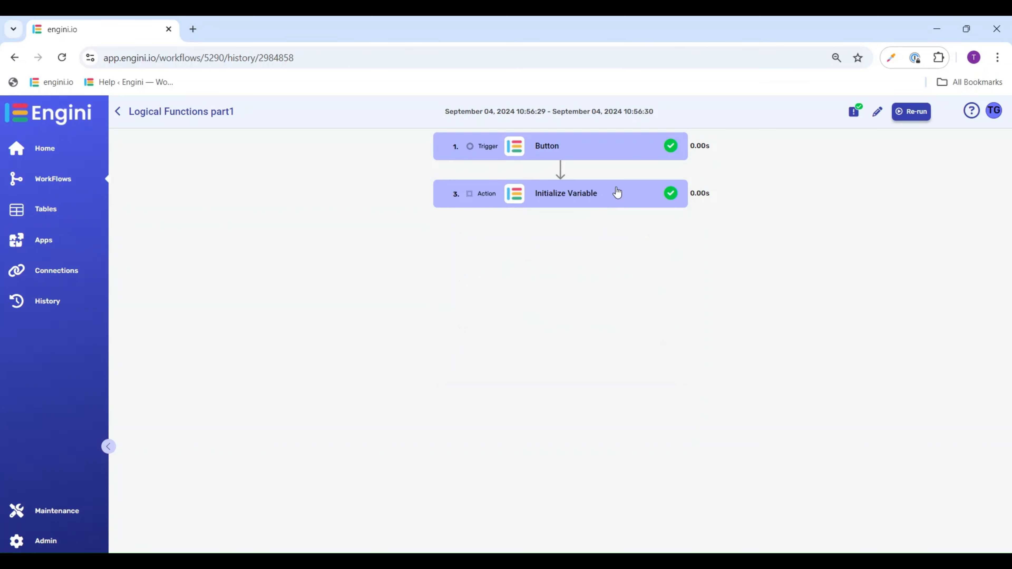
Step: Return to editing the workflow and set the arguments of the Greater function inside the Not expression to 1 and 5
click(877, 112)
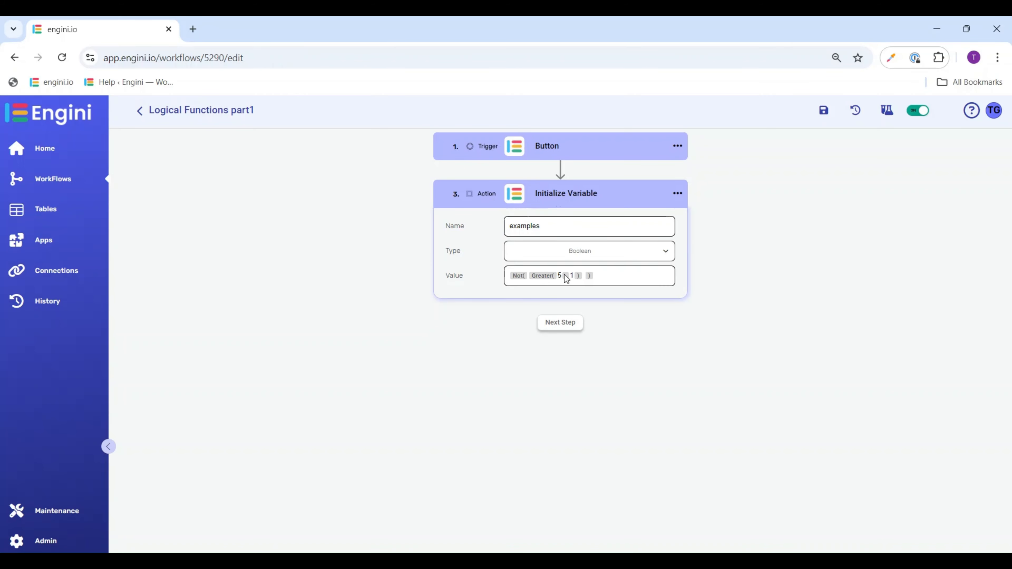
click(561, 272)
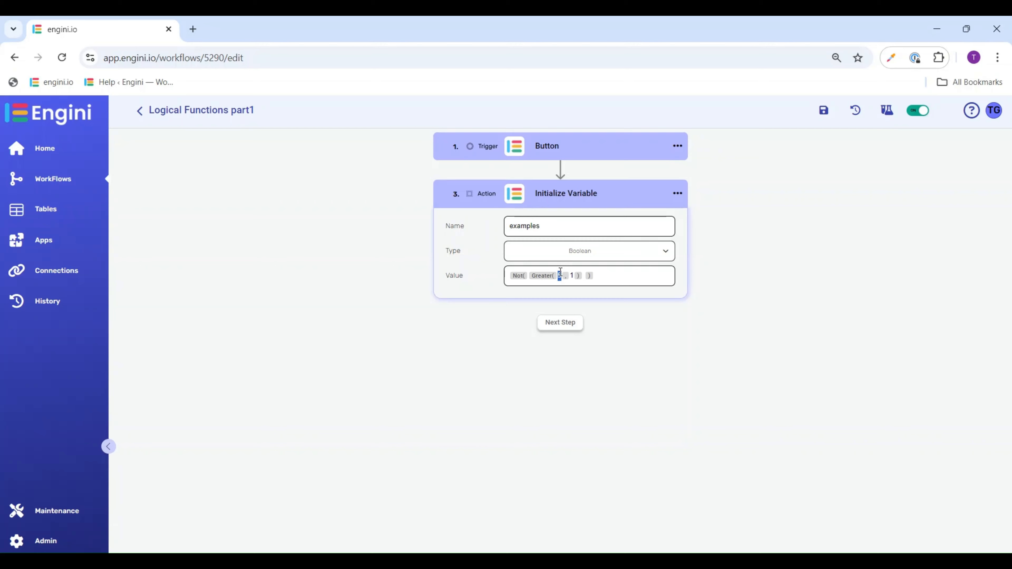
key(BackSpace)
text(1)
click(576, 274)
key(BackSpace)
text(5)
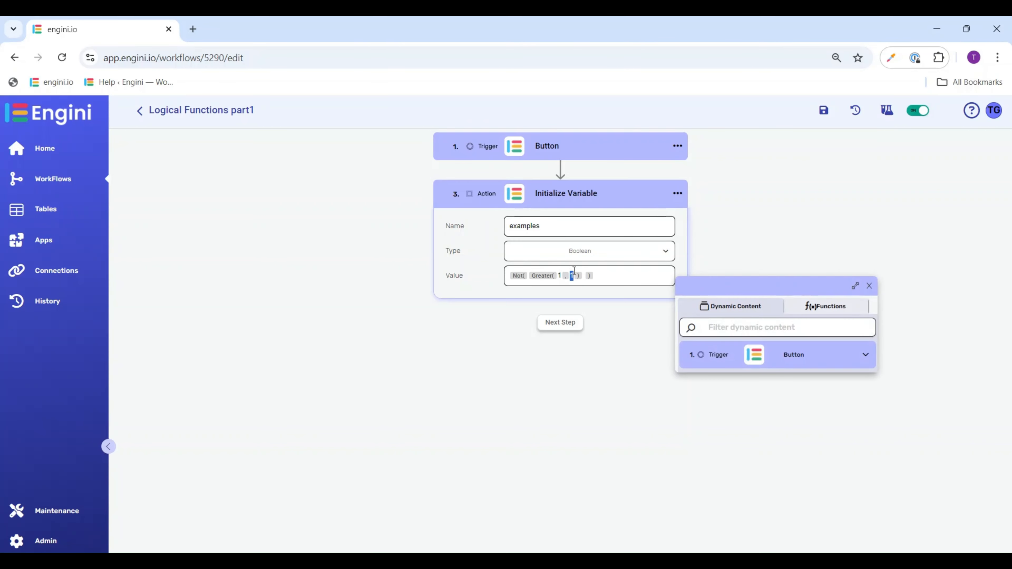
click(867, 285)
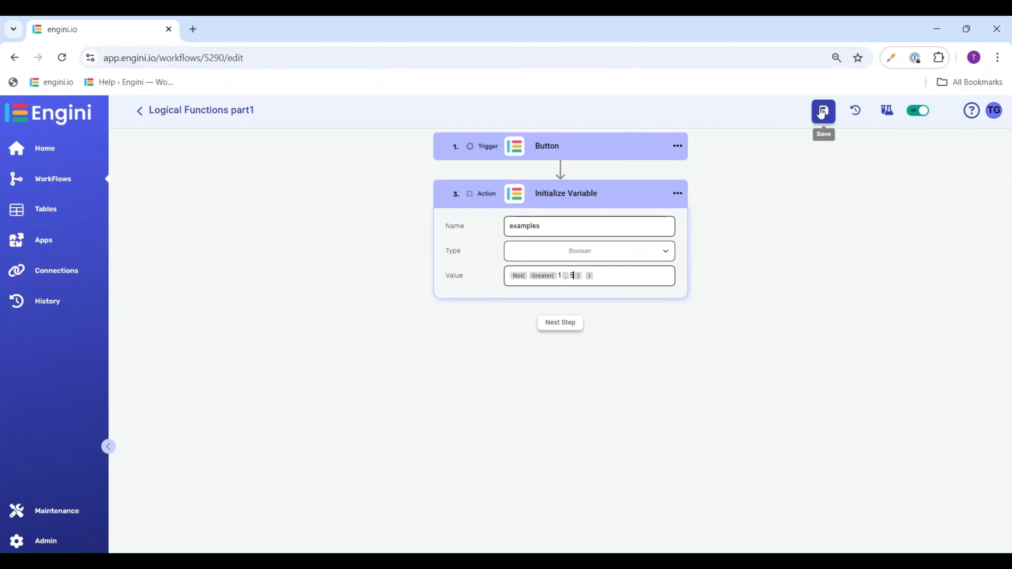
Step: Save the workflow with the edited Not expression, run a manual test and view the Initialize Variable action's incoming response
click(823, 111)
click(902, 111)
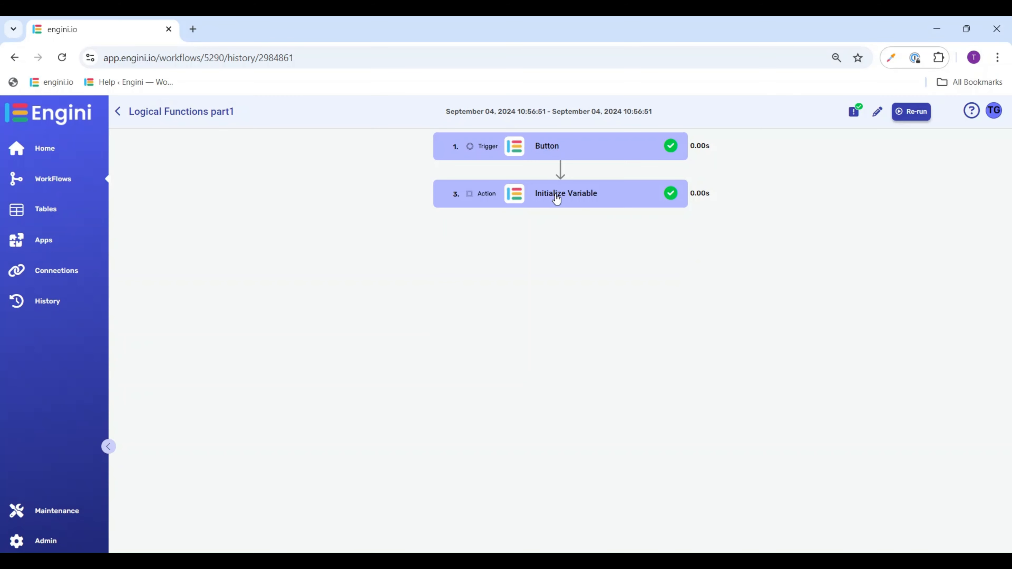
click(556, 198)
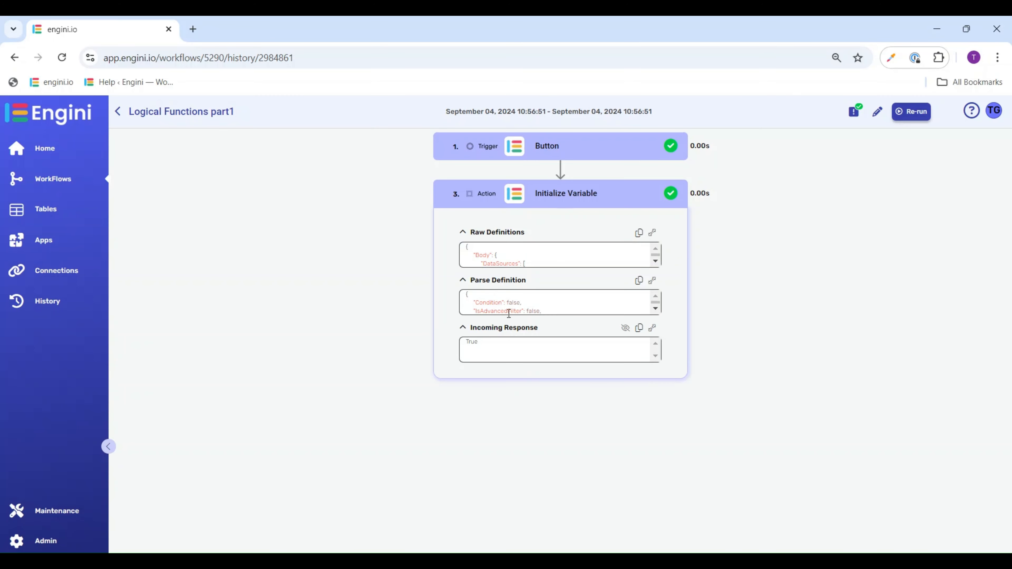